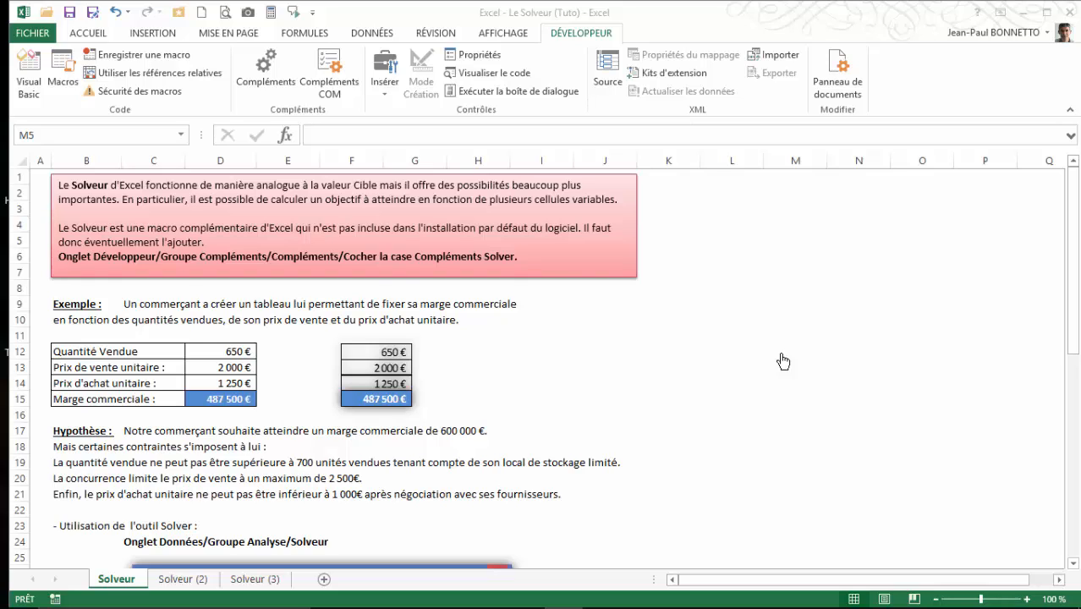
Enable the Complément Solver add-in through the management of Compléments Excel in the program options.
{"action": "mouse_move", "coordinate": [541, 606]}
{"action": "left_click", "coordinate": [370, 36]}
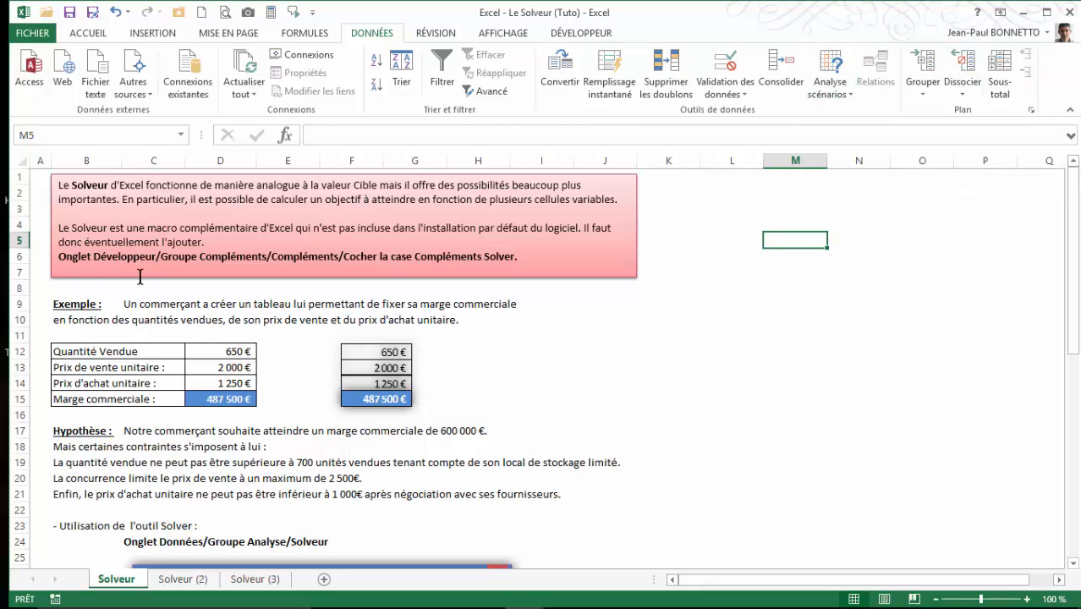
{"action": "left_click", "coordinate": [32, 33]}
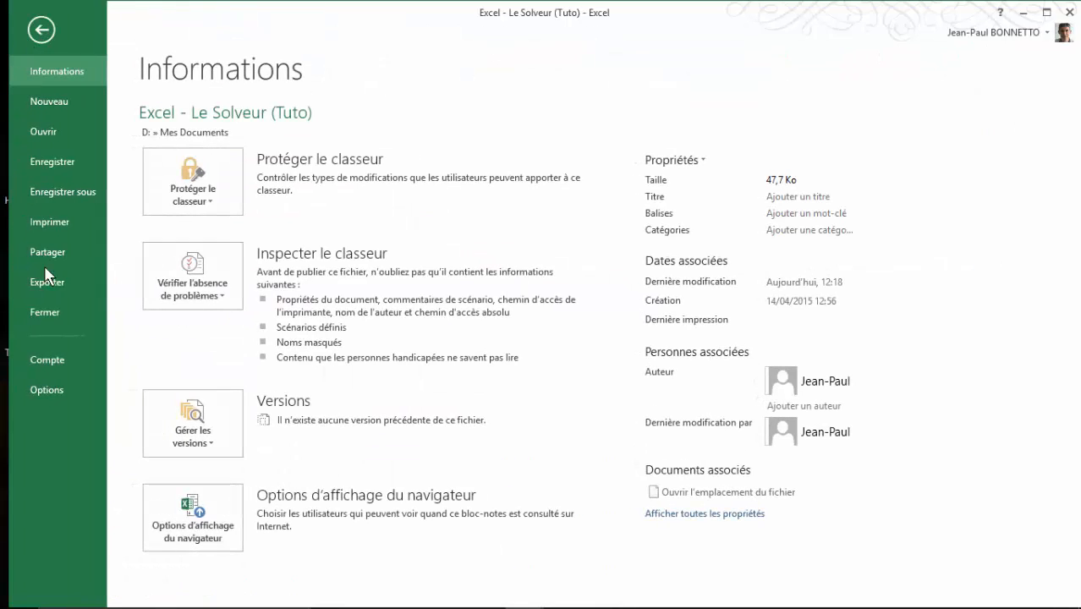
{"action": "left_click", "coordinate": [48, 391]}
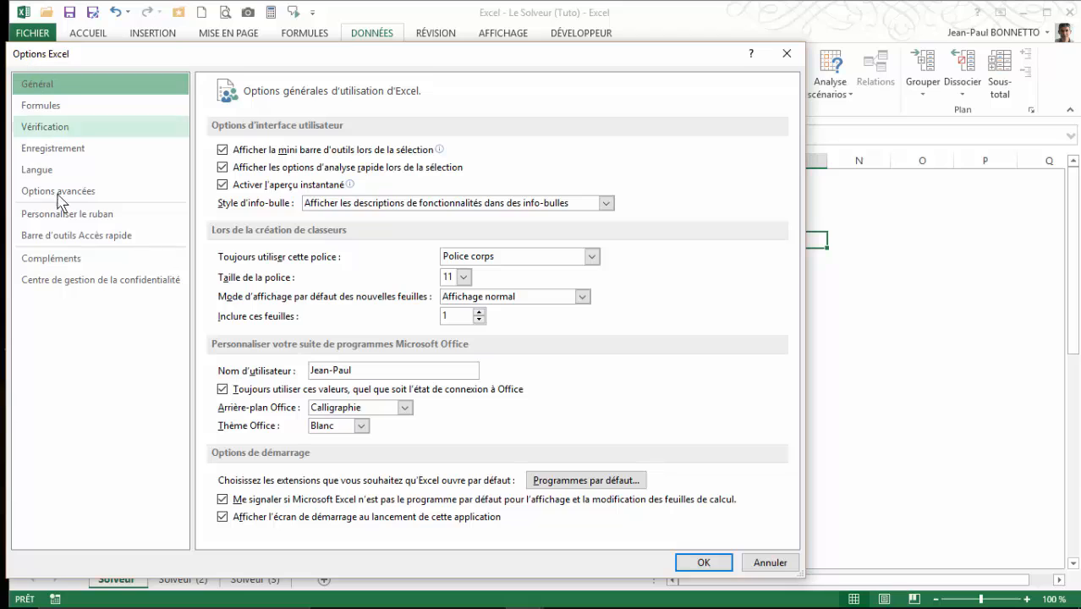
{"action": "left_click", "coordinate": [61, 264]}
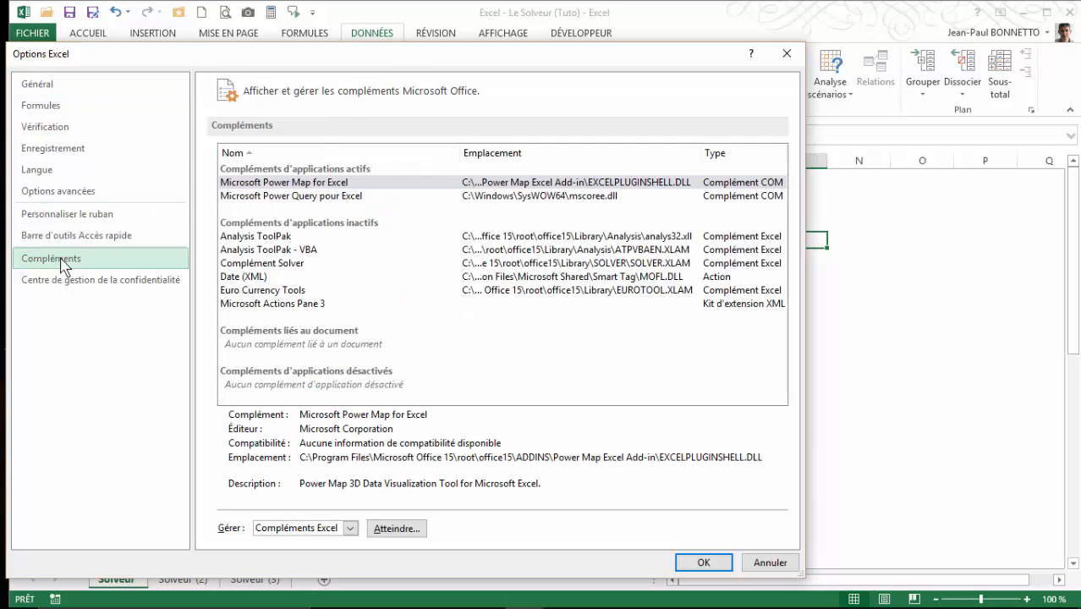
{"action": "left_click", "coordinate": [350, 529]}
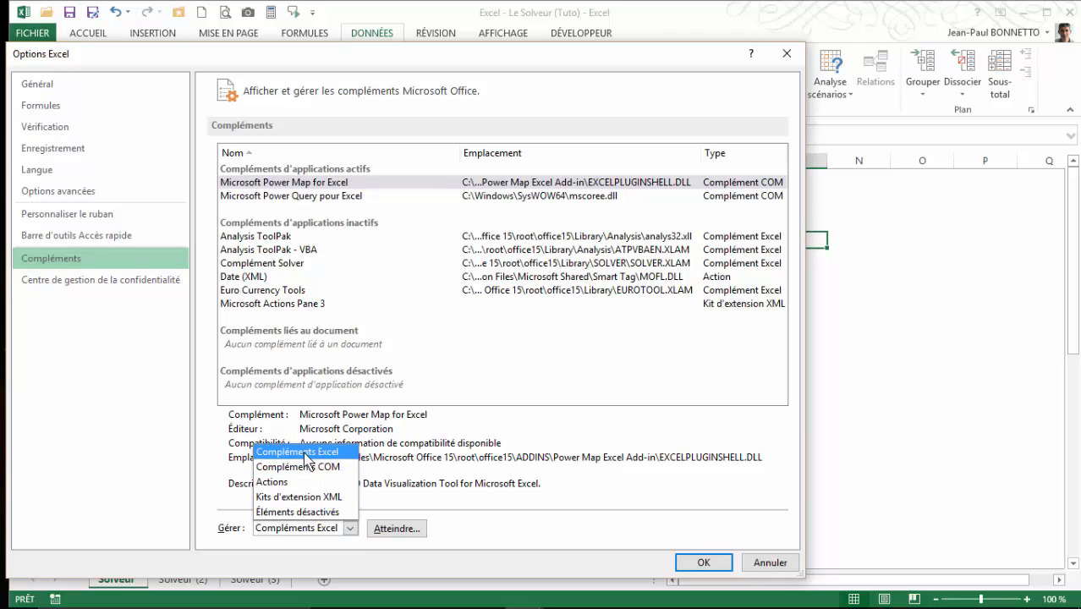
{"action": "left_click", "coordinate": [306, 455]}
{"action": "left_click", "coordinate": [400, 530]}
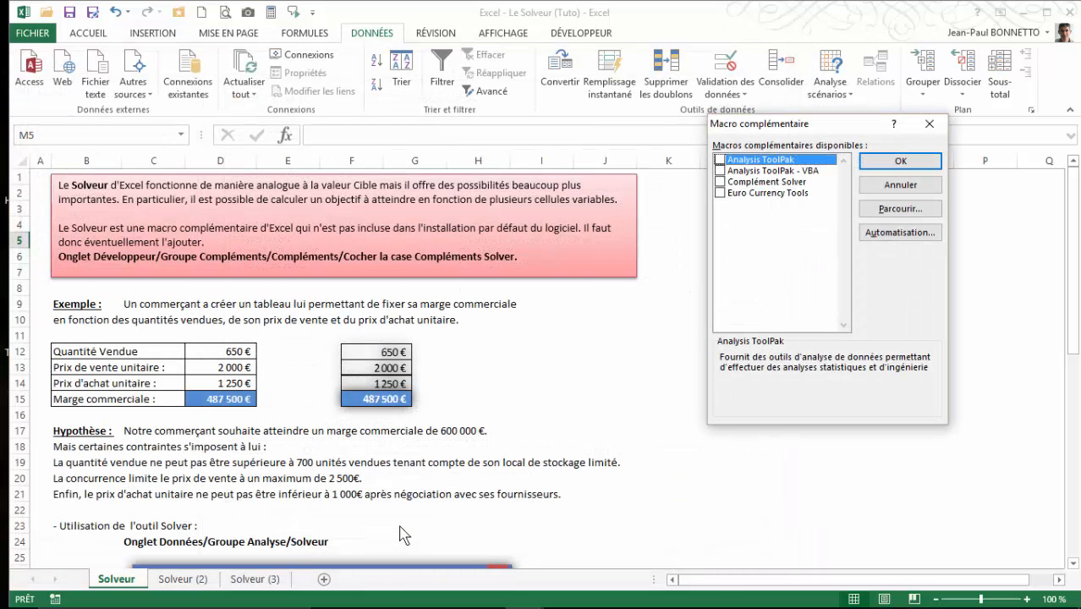
{"action": "left_click_drag", "start_coordinate": [844, 122], "coordinate": [826, 202]}
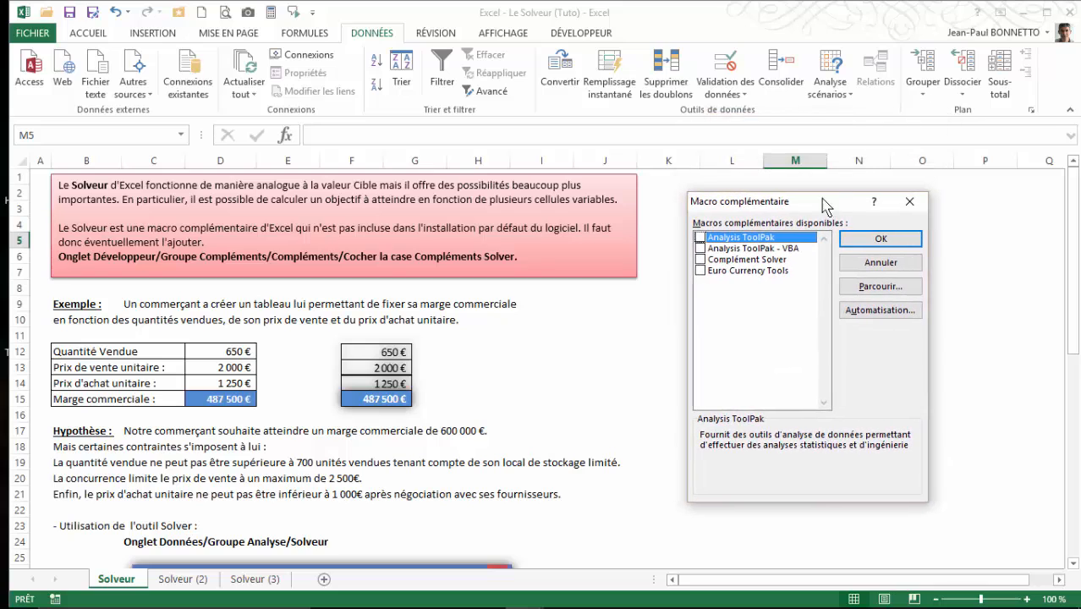
{"action": "left_click", "coordinate": [700, 262]}
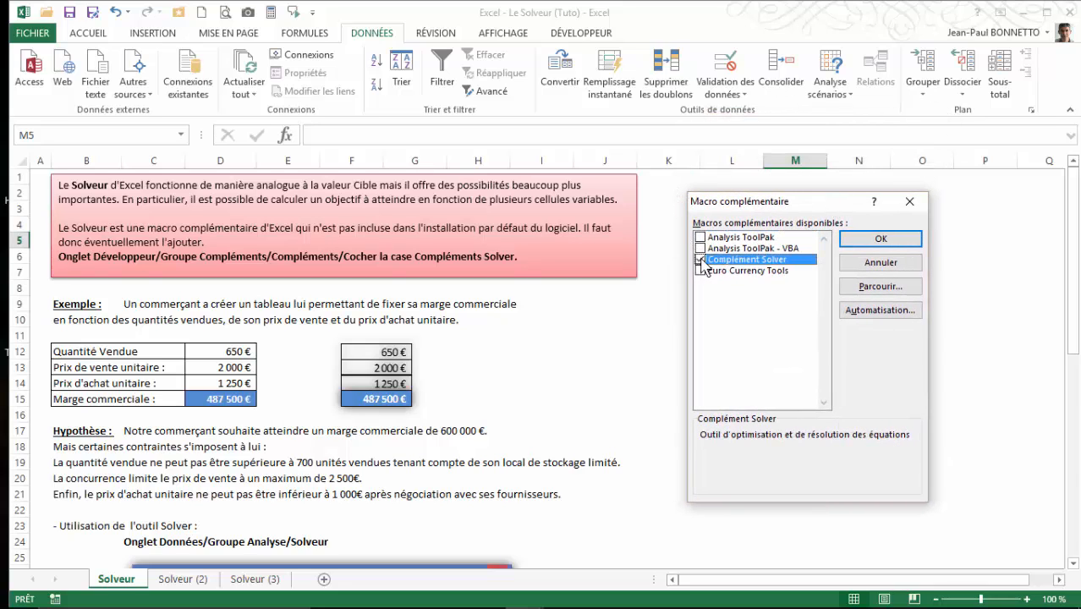
{"action": "left_click", "coordinate": [886, 241]}
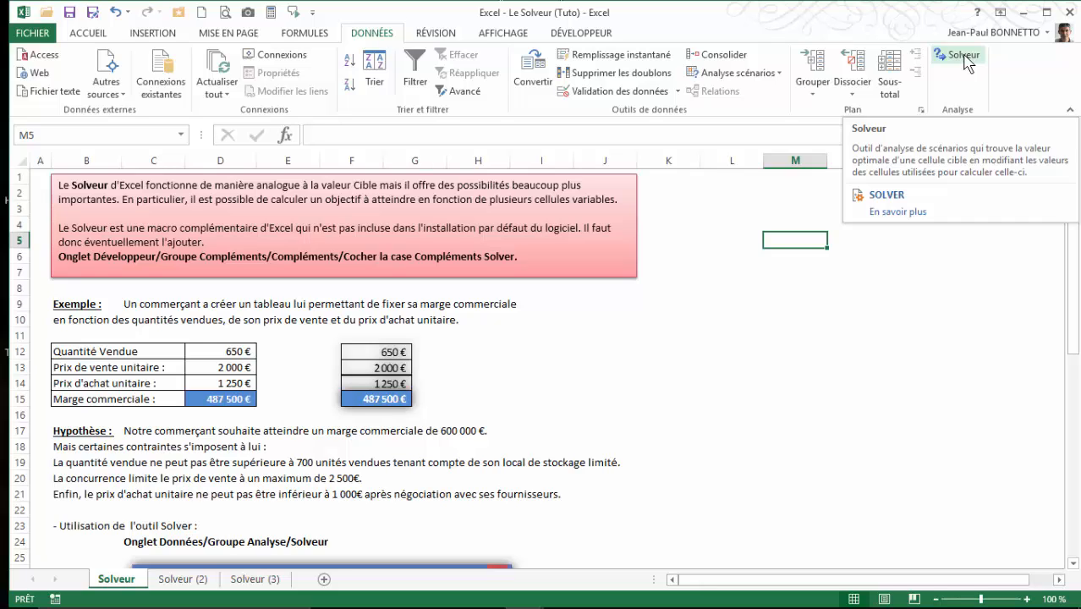
Examine the target margin hypothesis, its three constraints, and the related quantity, selling price and commercial margin cells.
{"action": "left_click", "coordinate": [622, 364]}
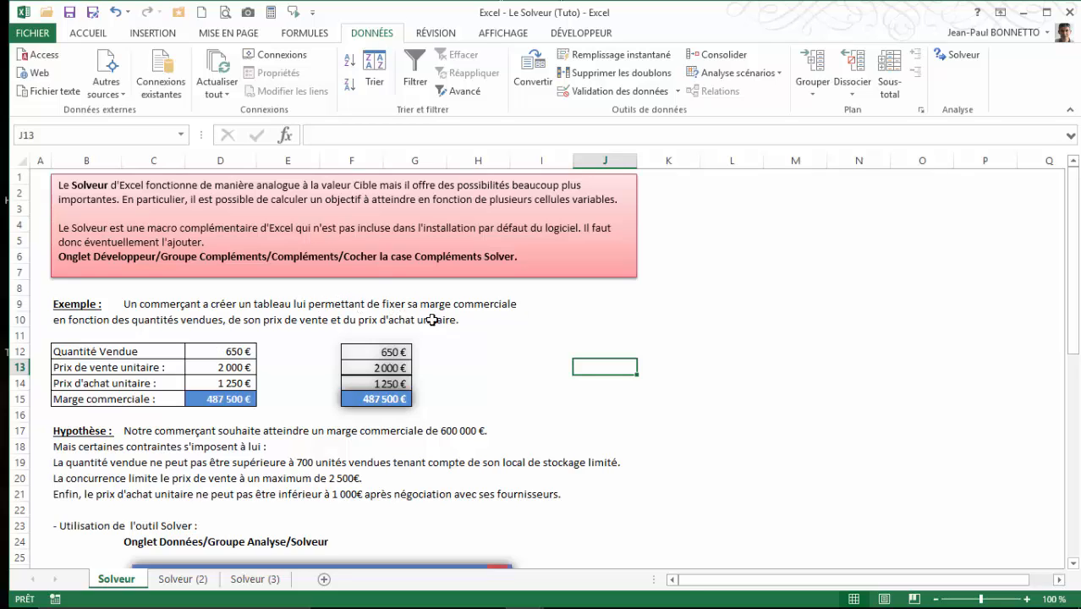
{"action": "left_click", "coordinate": [169, 434]}
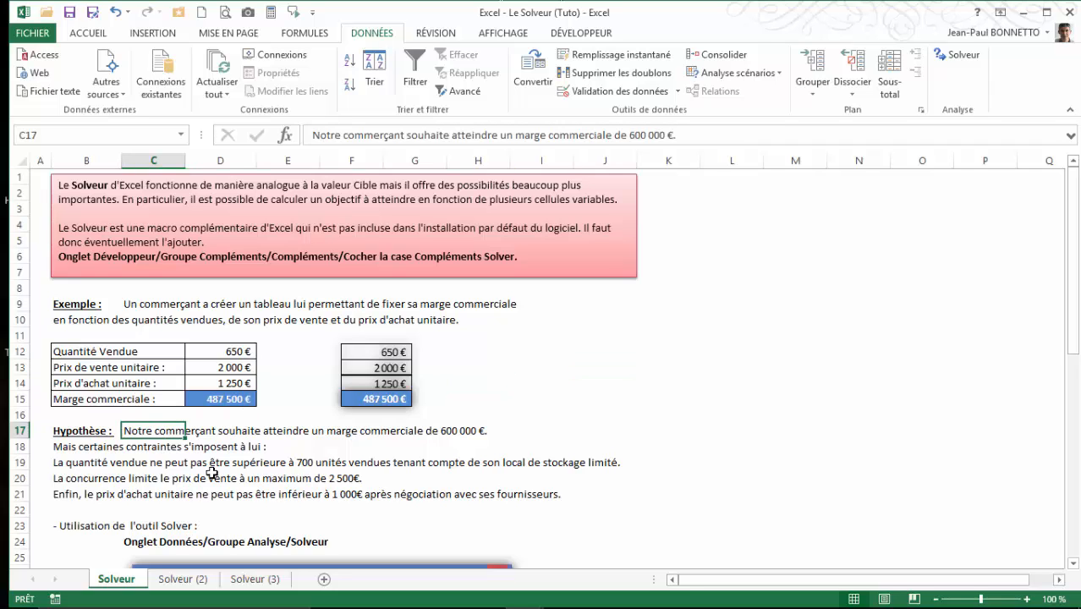
{"action": "left_click", "coordinate": [78, 434]}
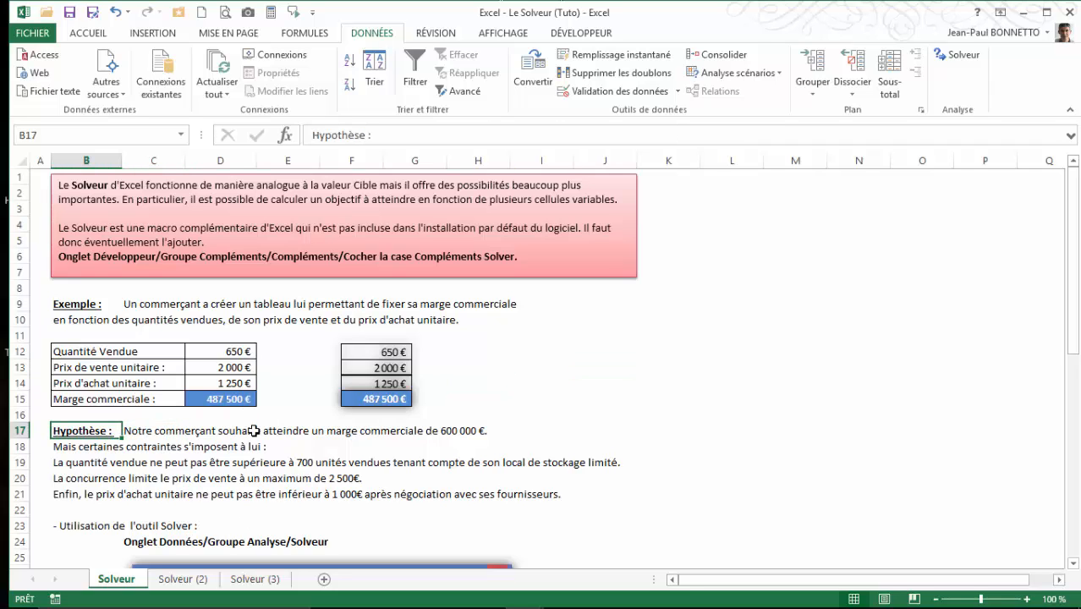
{"action": "left_click", "coordinate": [469, 433]}
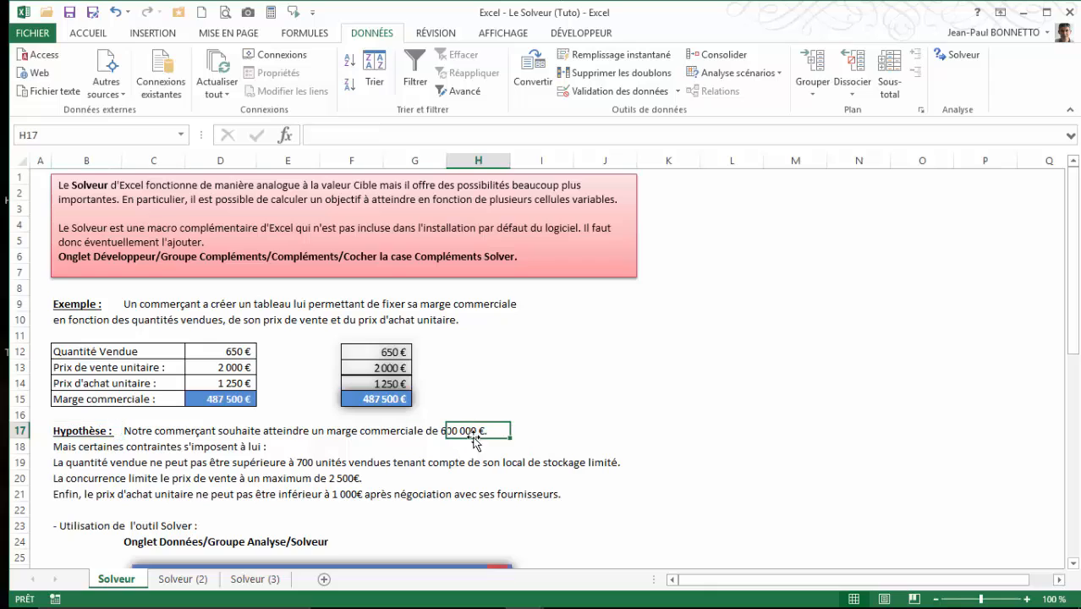
{"action": "left_click", "coordinate": [221, 399]}
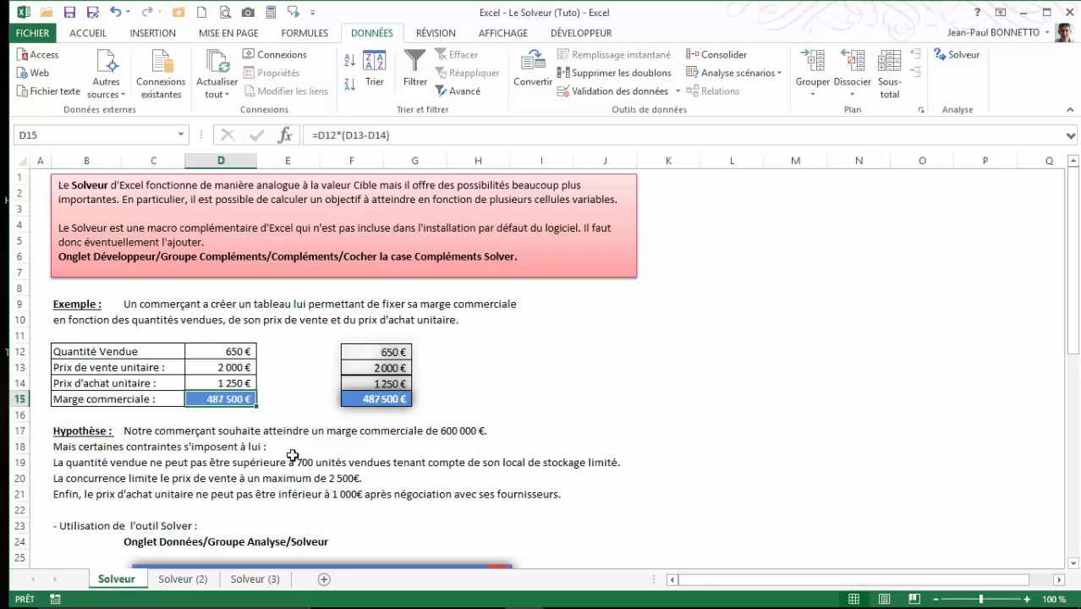
{"action": "left_click_drag", "start_coordinate": [80, 463], "coordinate": [84, 495]}
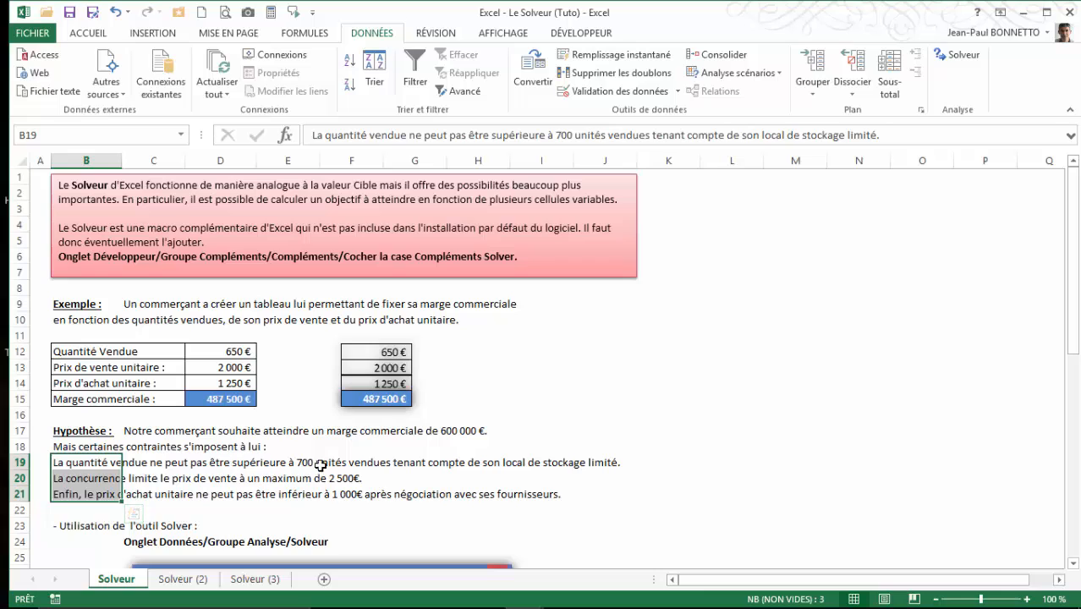
{"action": "left_click", "coordinate": [237, 352]}
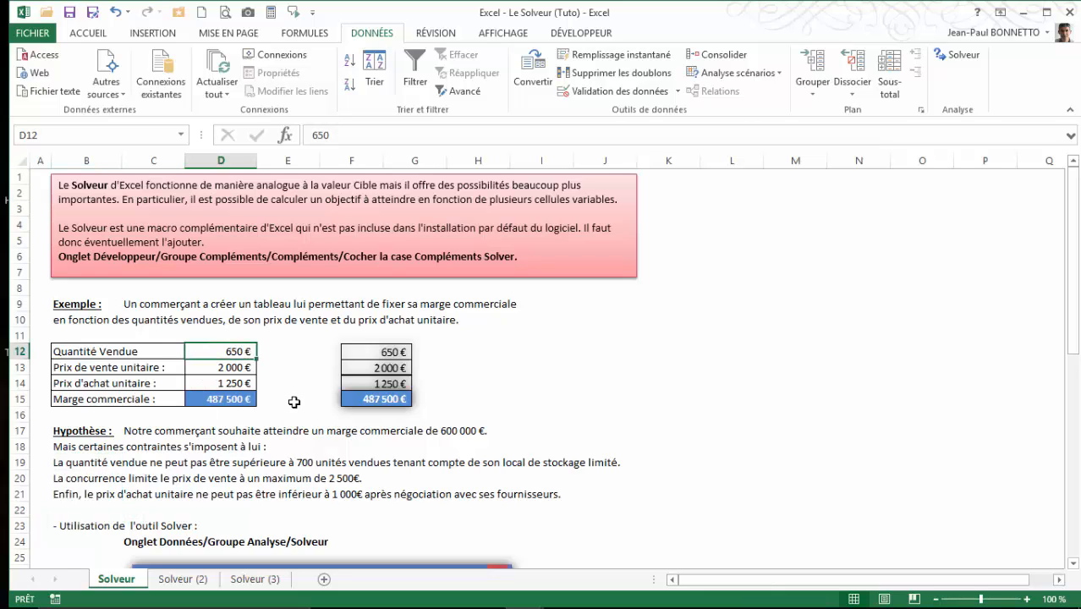
{"action": "left_click", "coordinate": [78, 479]}
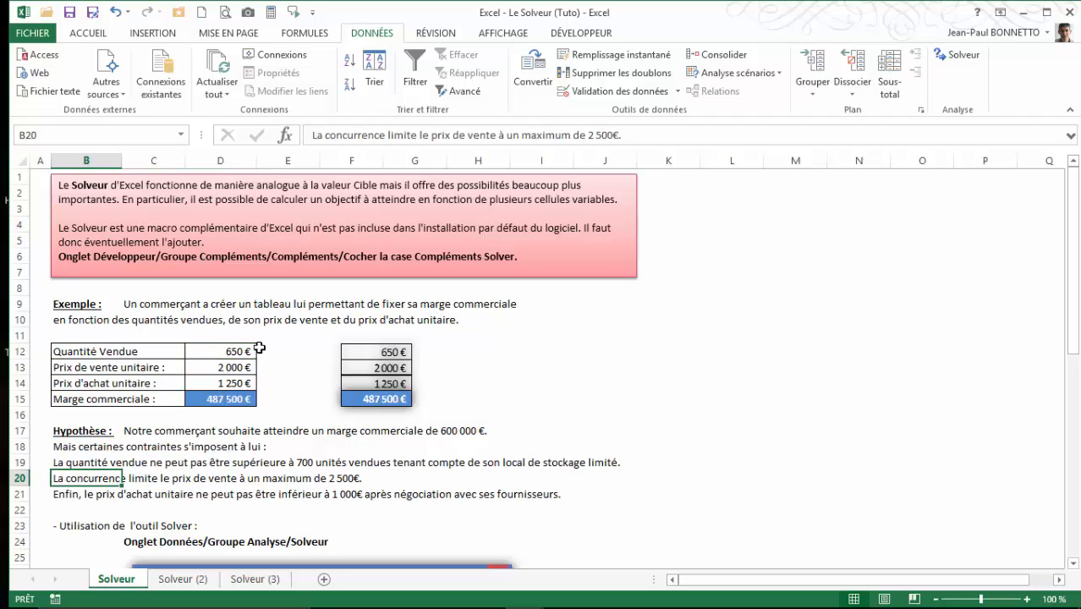
{"action": "left_click", "coordinate": [232, 368]}
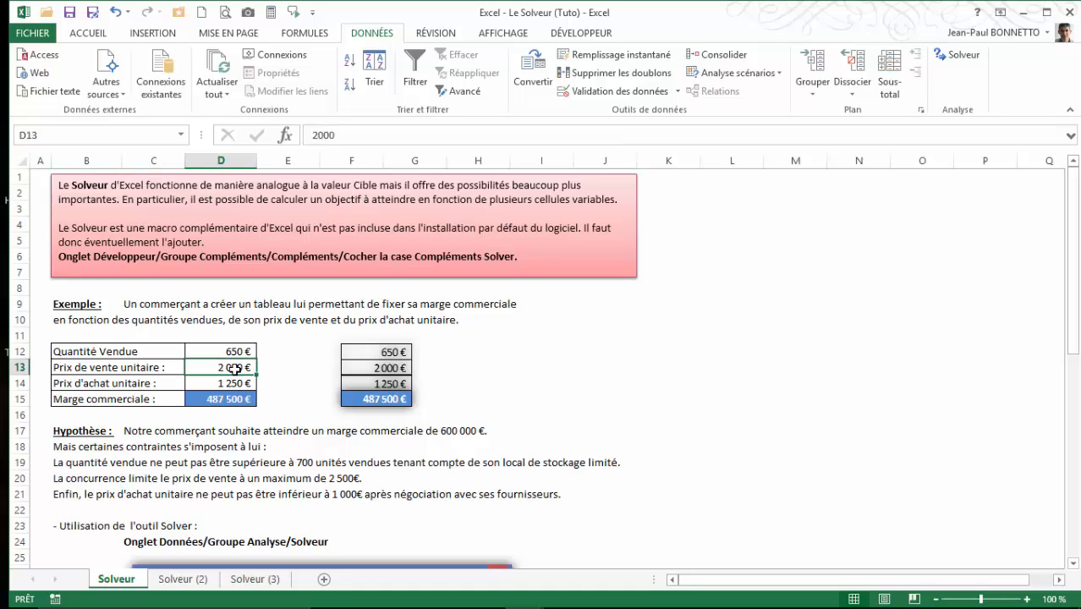
{"action": "left_click", "coordinate": [64, 492]}
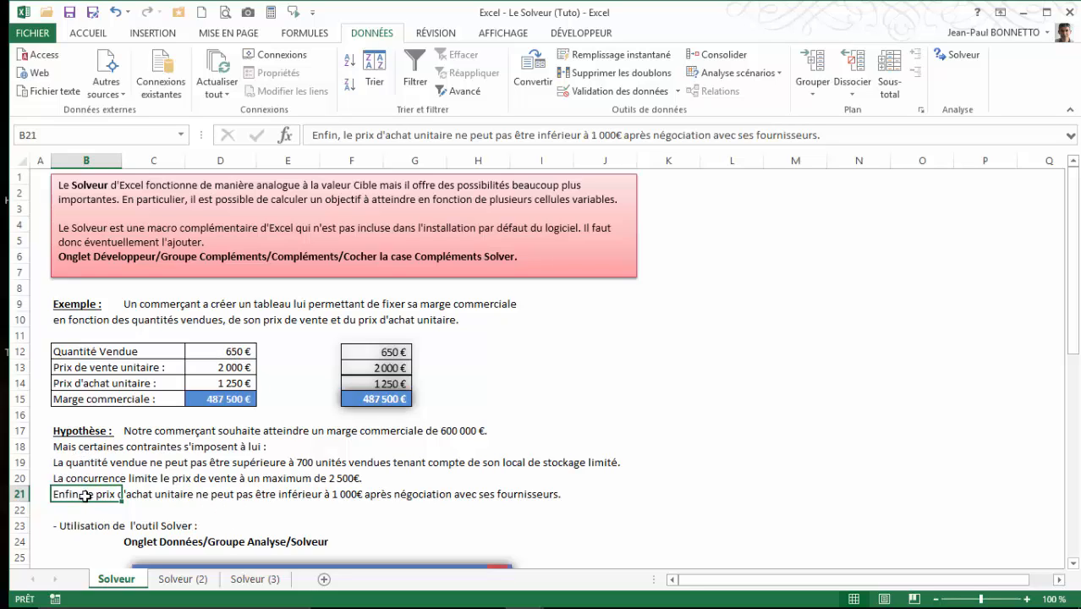
{"action": "left_click", "coordinate": [231, 404]}
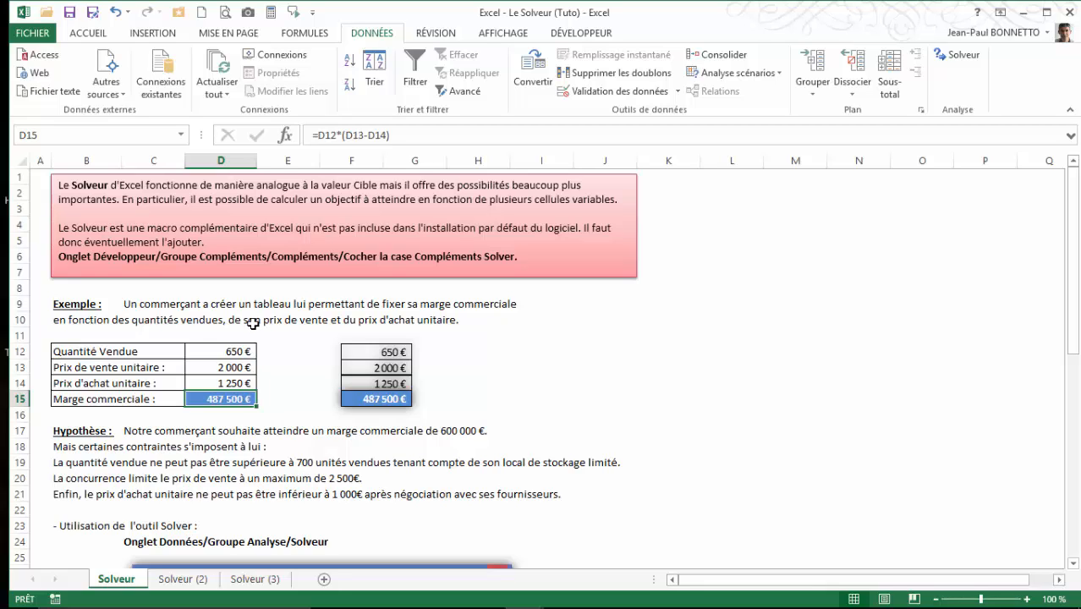
{"action": "left_click", "coordinate": [788, 277]}
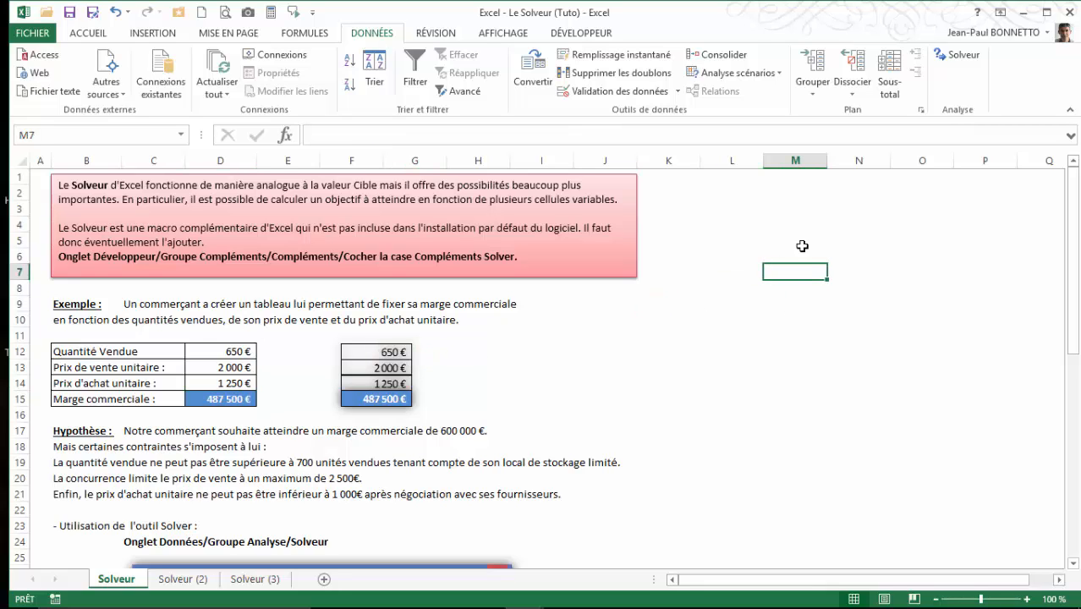
Open the Solver and reset all of its existing options and cell selections.
{"action": "left_click", "coordinate": [965, 56]}
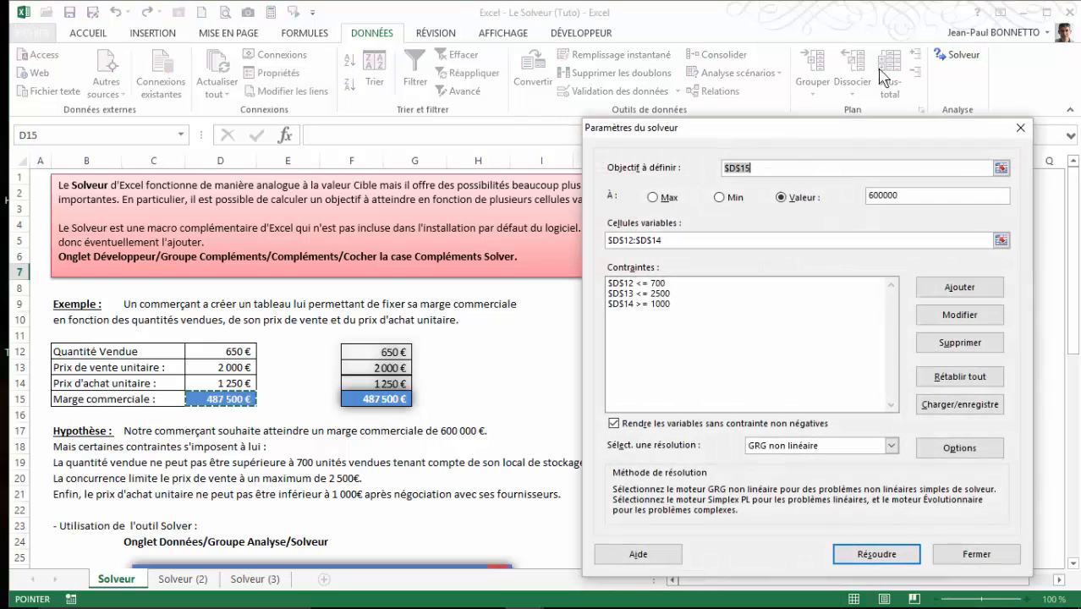
{"action": "left_click", "coordinate": [954, 384]}
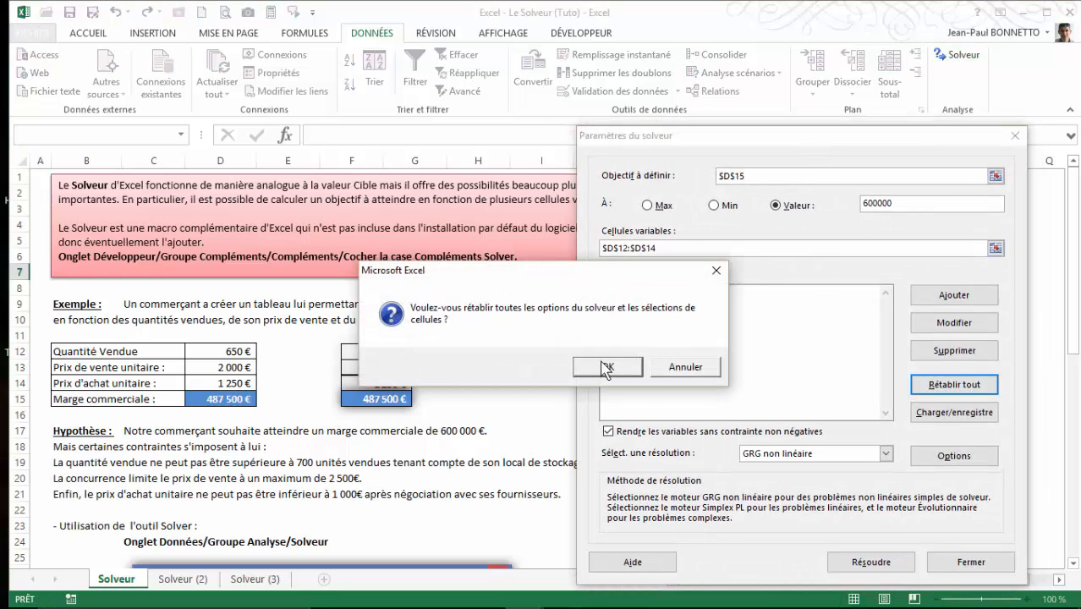
{"action": "left_click", "coordinate": [609, 367]}
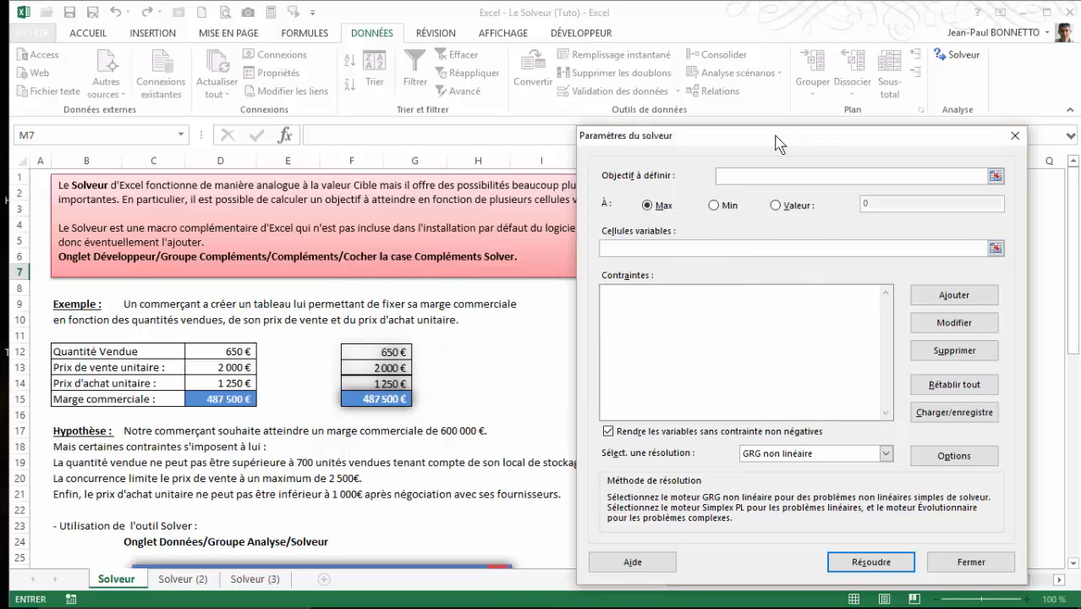
Define the commercial margin cell D15 as the Solver objective with a target value of 600000.
{"action": "left_click_drag", "start_coordinate": [777, 140], "coordinate": [778, 144]}
{"action": "left_click", "coordinate": [764, 184]}
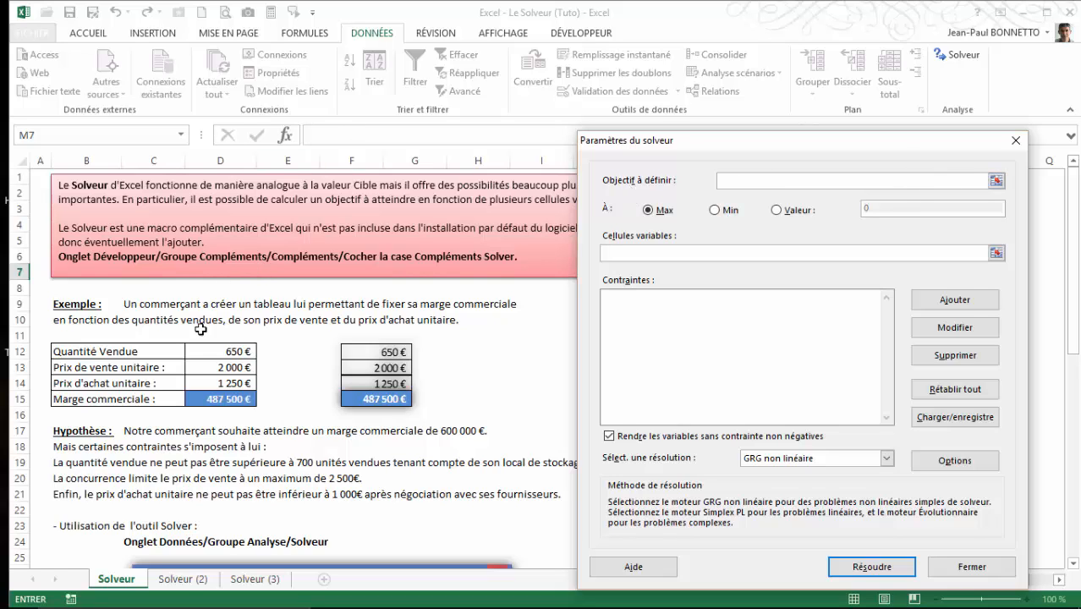
{"action": "left_click", "coordinate": [218, 400]}
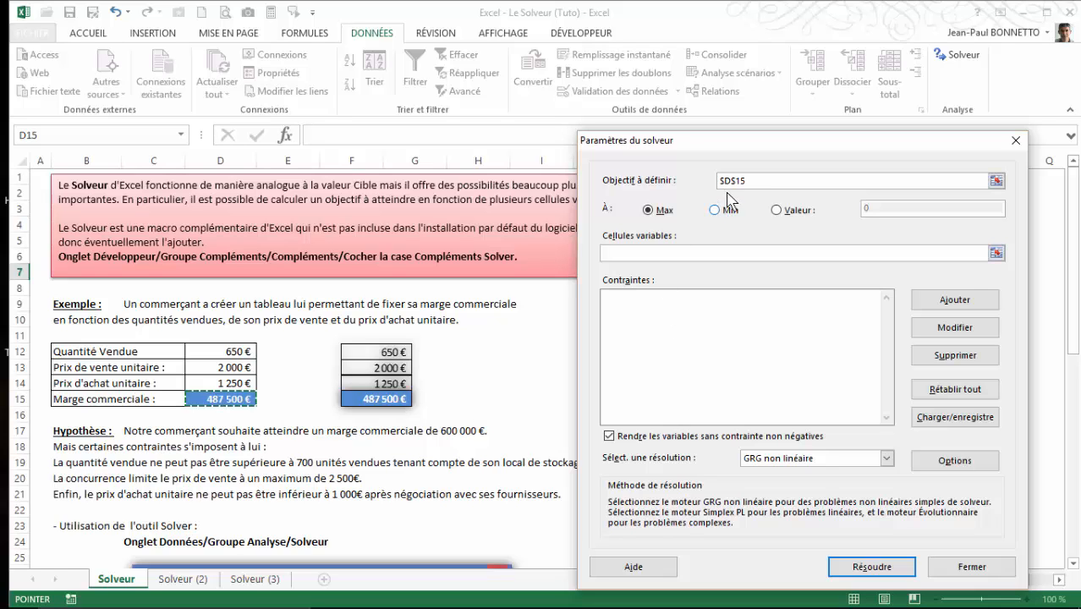
{"action": "left_click", "coordinate": [775, 210]}
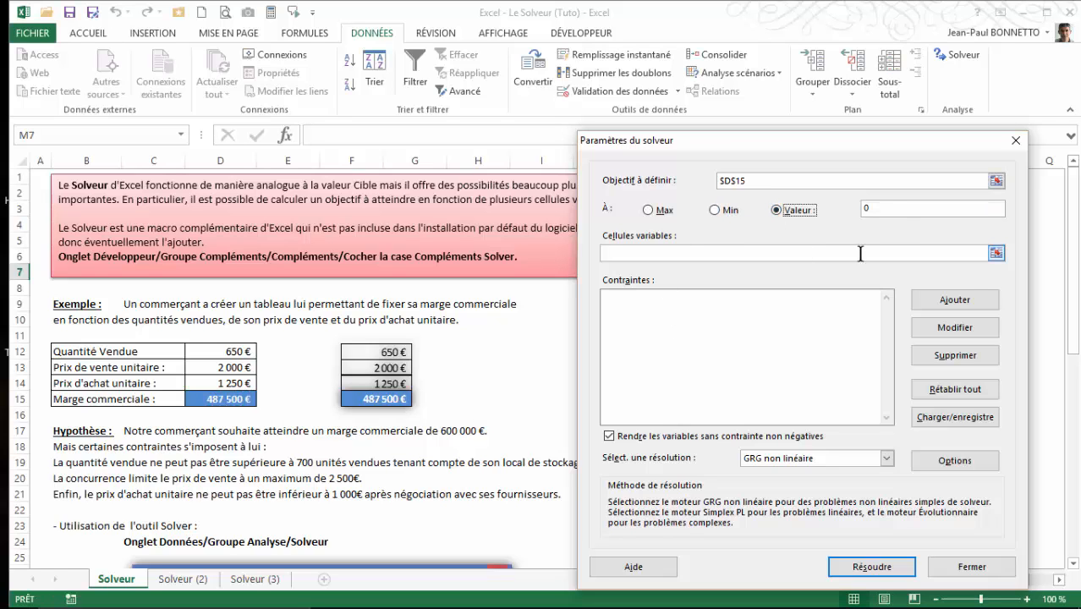
{"action": "double_click", "coordinate": [864, 208]}
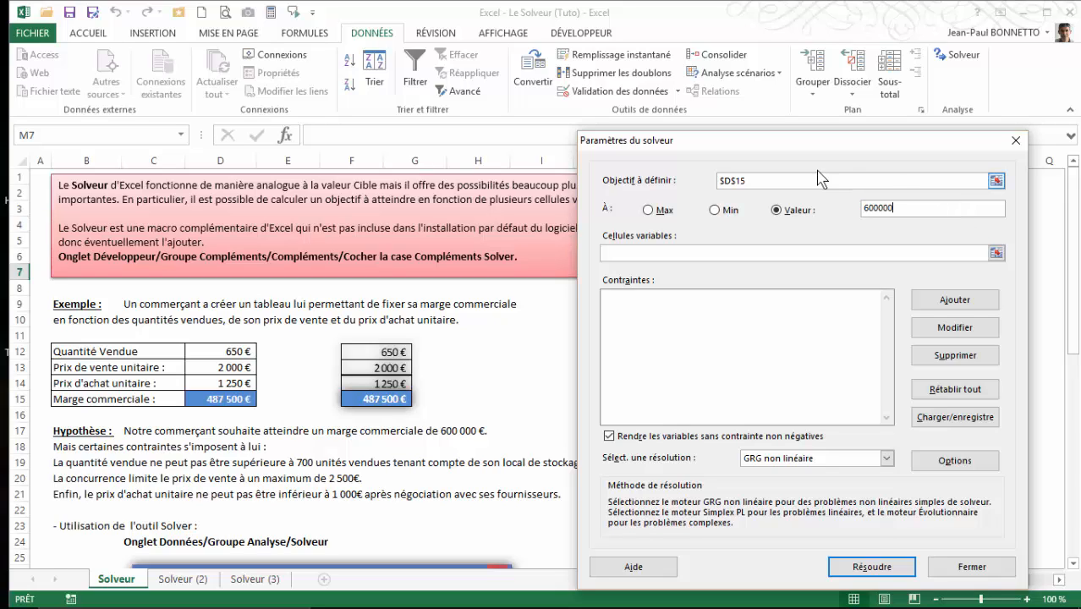
Set the Solver's variable cells to the quantity and unit prices in D12:D14.
{"action": "left_click", "coordinate": [635, 254]}
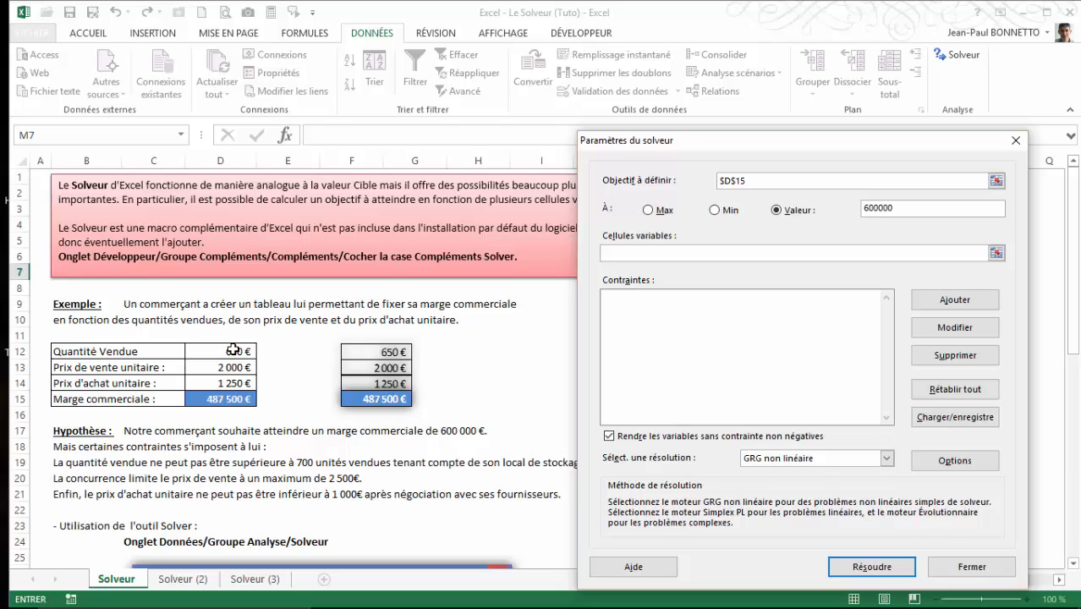
{"action": "left_click", "coordinate": [235, 353]}
{"action": "left_click_drag", "start_coordinate": [233, 353], "coordinate": [232, 378]}
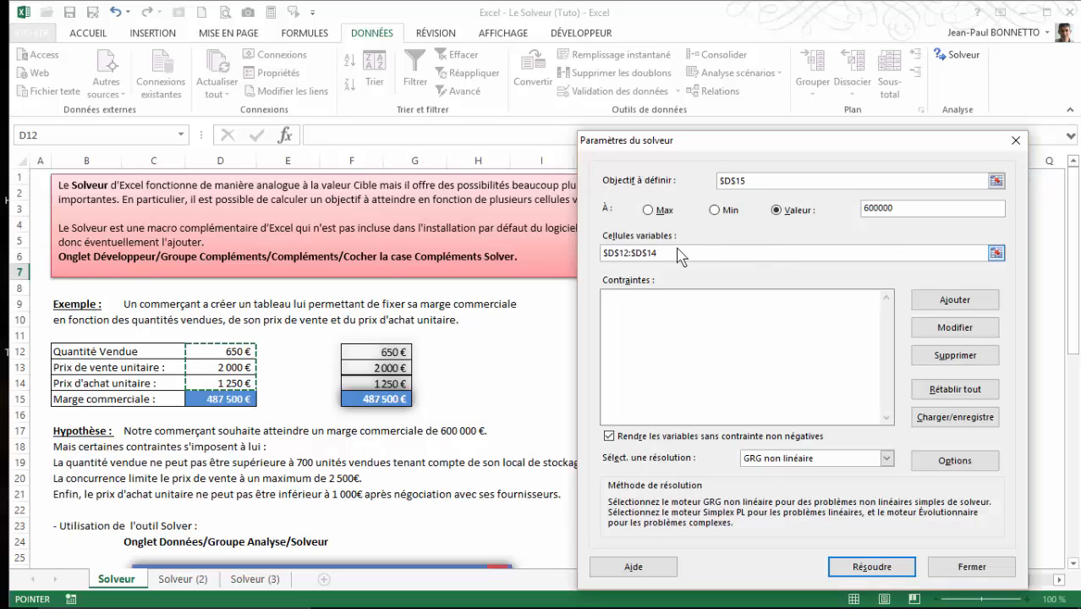
Add a Solver constraint limiting the quantity sold in D12 to at most 700 units.
{"action": "left_click", "coordinate": [656, 313]}
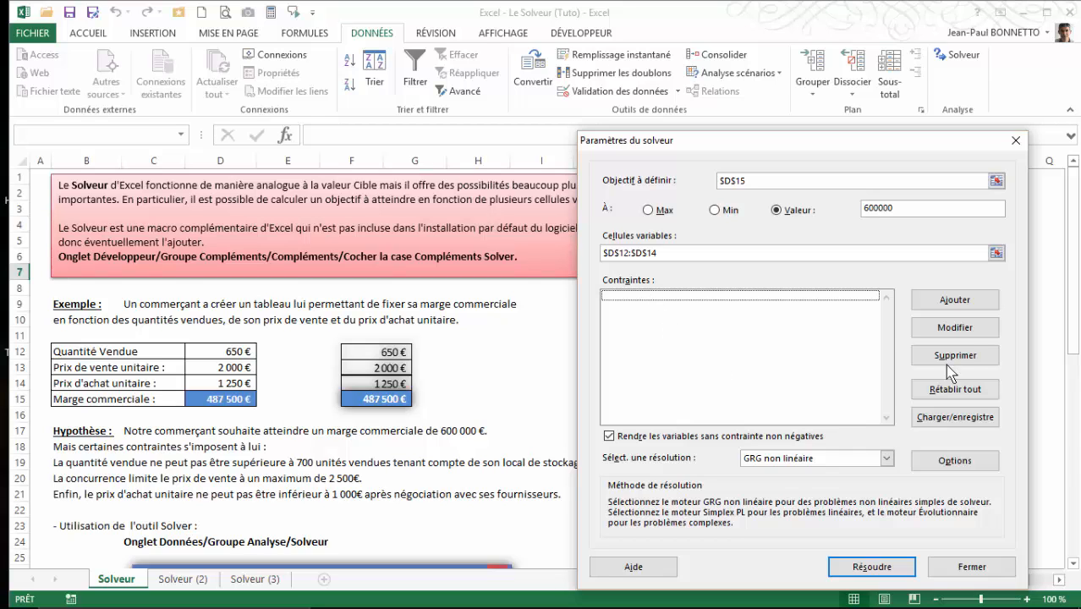
{"action": "left_click", "coordinate": [957, 302]}
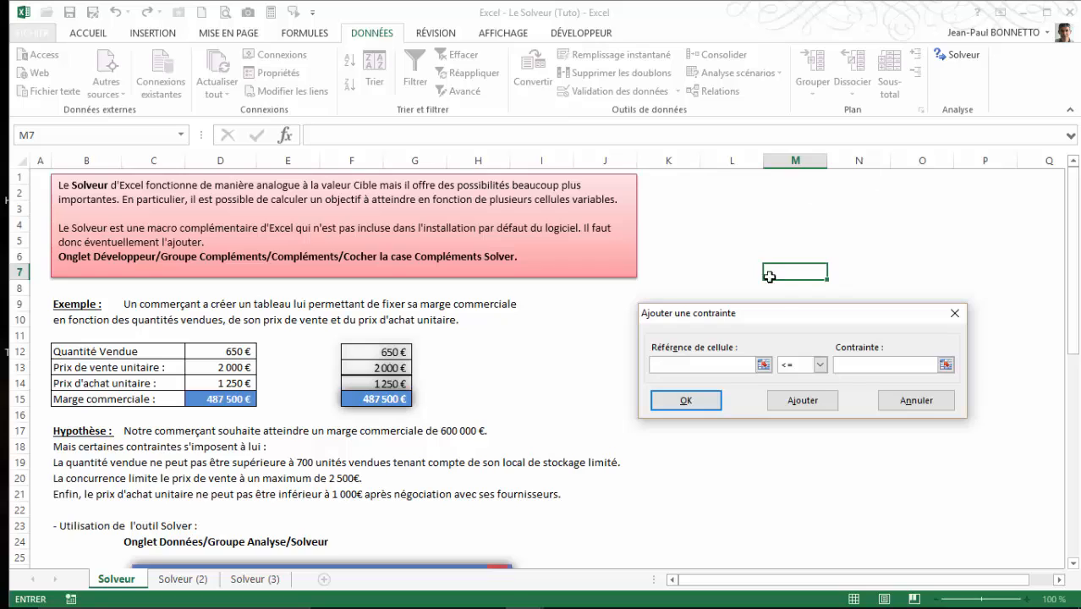
{"action": "left_click_drag", "start_coordinate": [779, 314], "coordinate": [734, 311]}
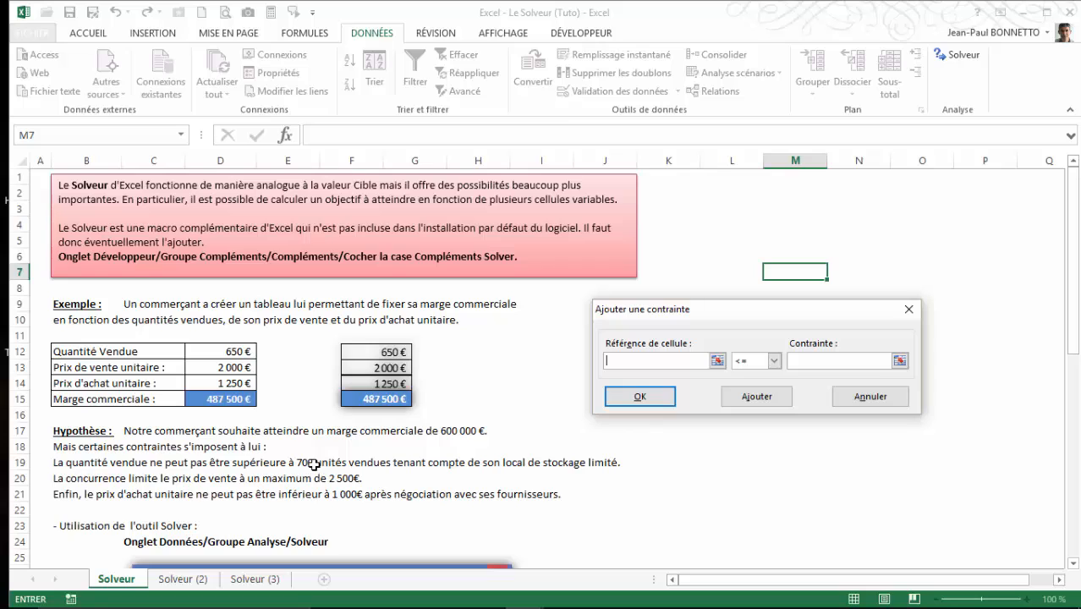
{"action": "left_click", "coordinate": [225, 352]}
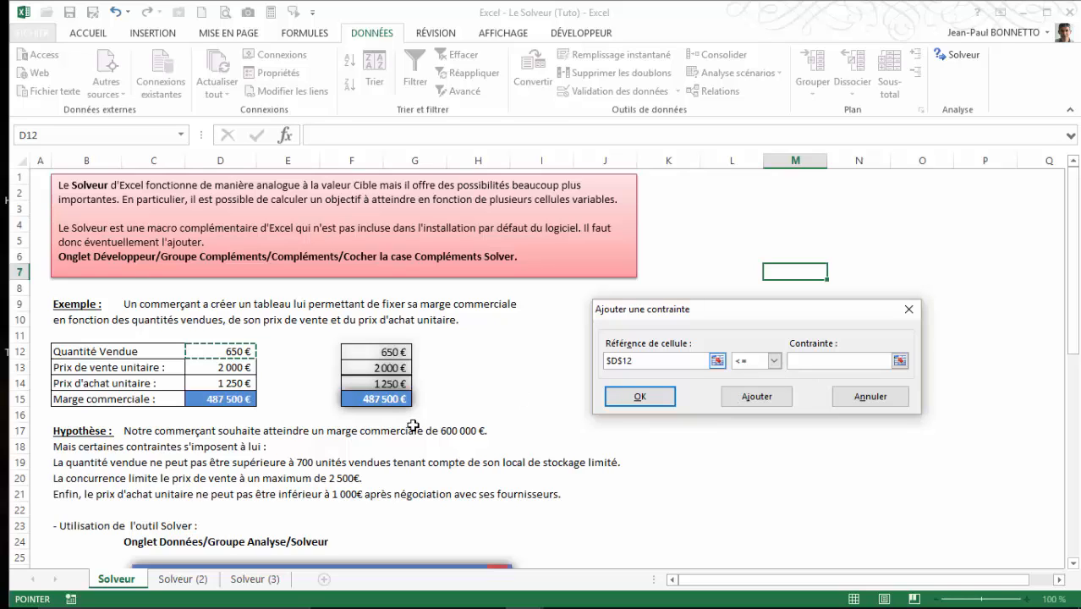
{"action": "left_click", "coordinate": [809, 362]}
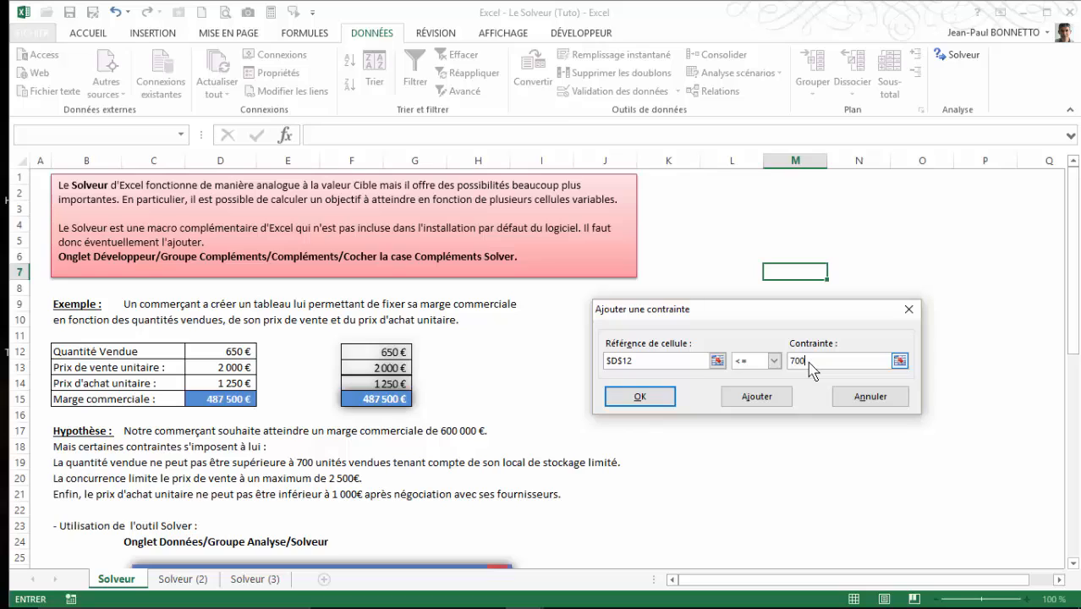
{"action": "type", "text": "700"}
{"action": "left_click", "coordinate": [756, 397]}
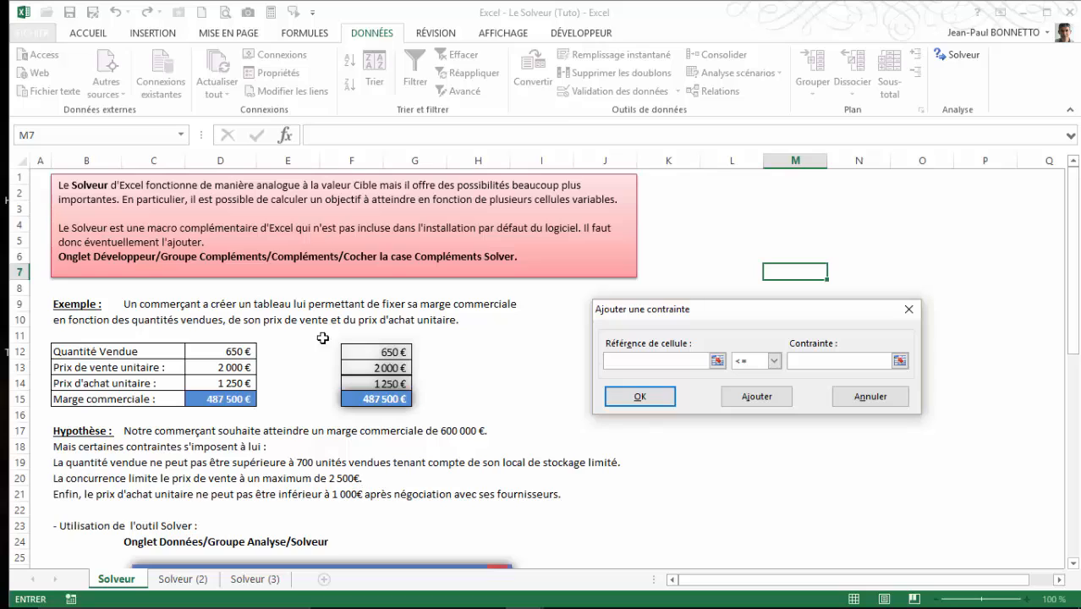
Add a second constraint keeping the unit selling price in D13 less than or equal to 2500.
{"action": "left_click", "coordinate": [232, 369]}
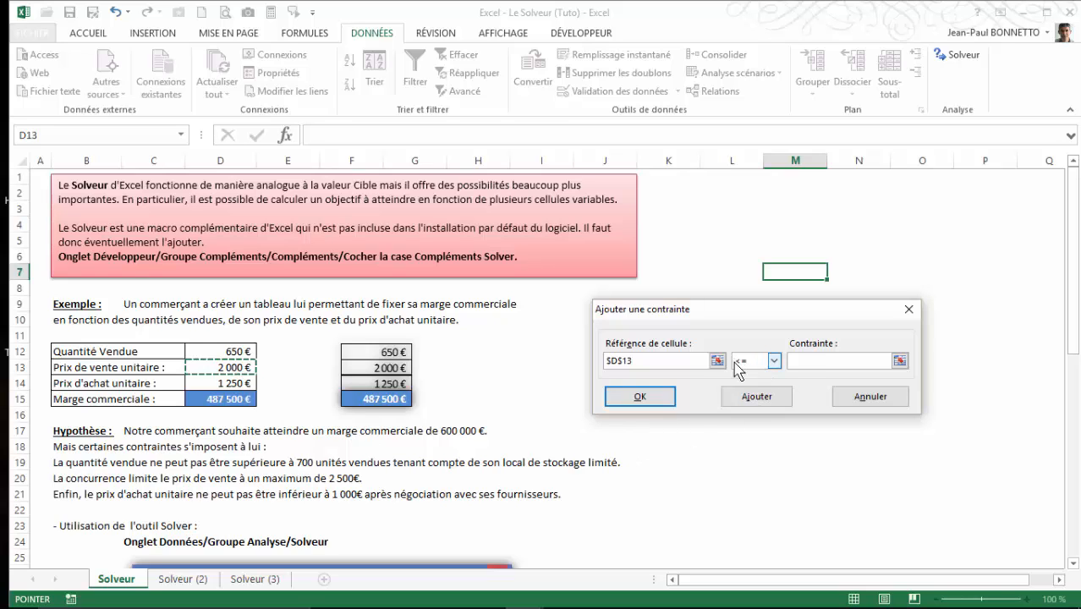
{"action": "left_click", "coordinate": [804, 361]}
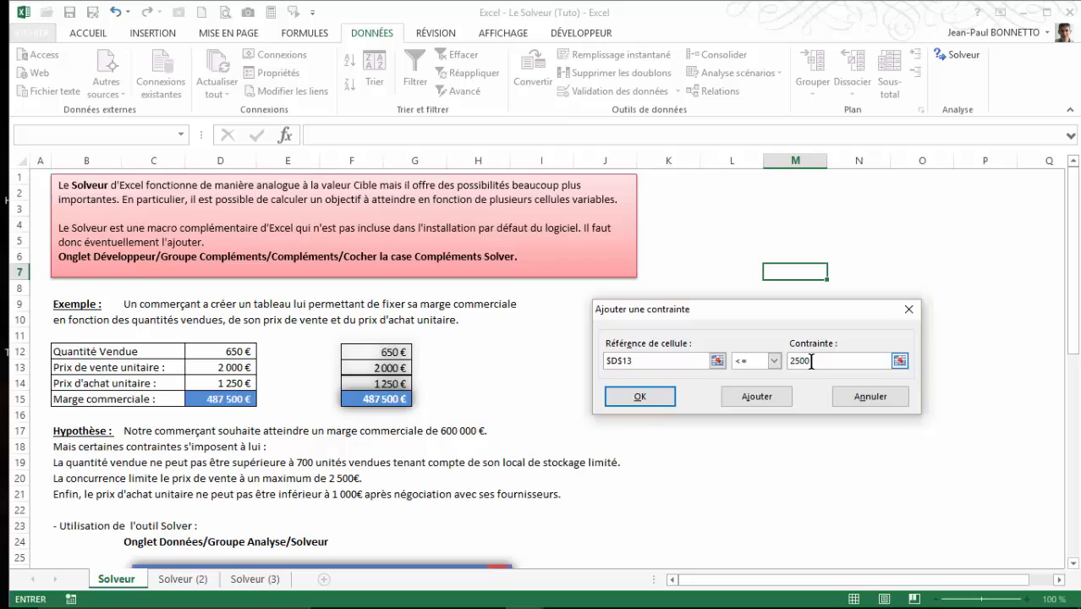
{"action": "type", "text": "2500"}
{"action": "left_click", "coordinate": [757, 397]}
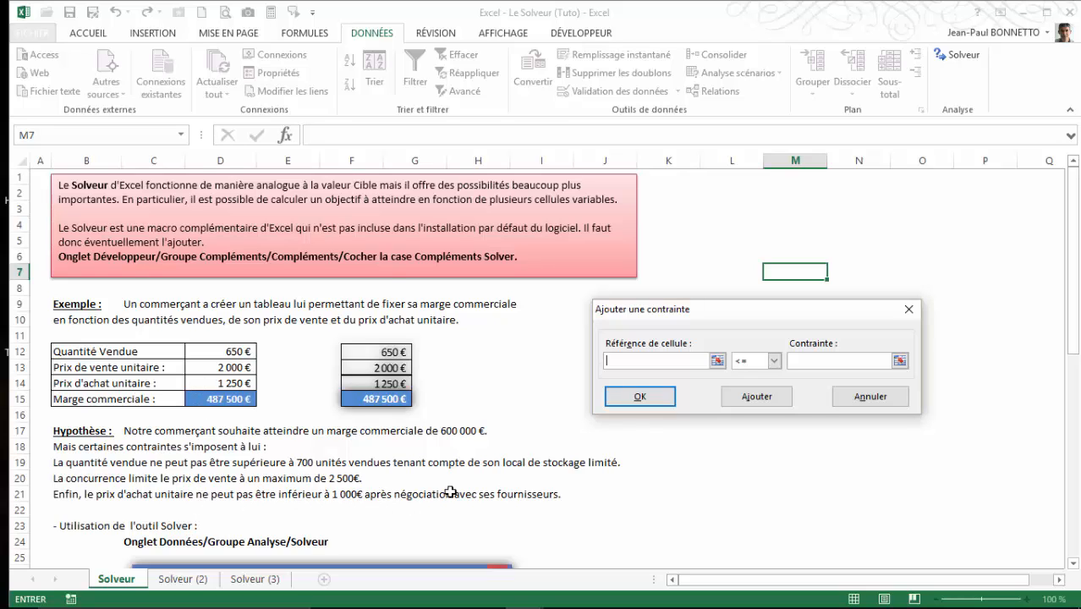
Add a third constraint keeping the unit purchase price in D14 at or above 1000, and return to the Solver parameters.
{"action": "left_click", "coordinate": [235, 383]}
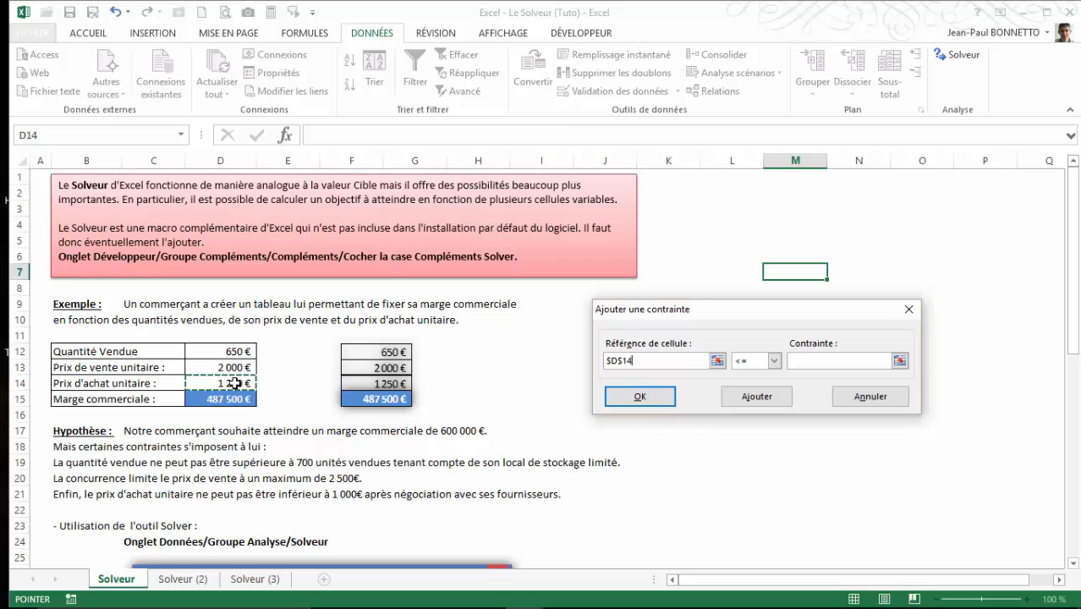
{"action": "left_click", "coordinate": [773, 361]}
{"action": "left_click", "coordinate": [744, 399]}
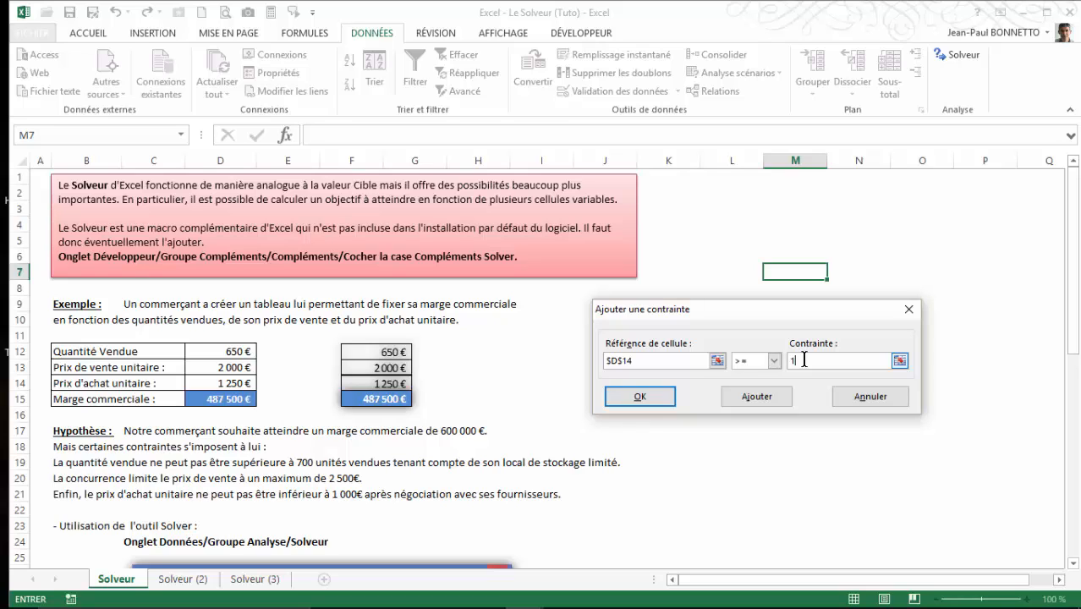
{"action": "left_click", "coordinate": [758, 395]}
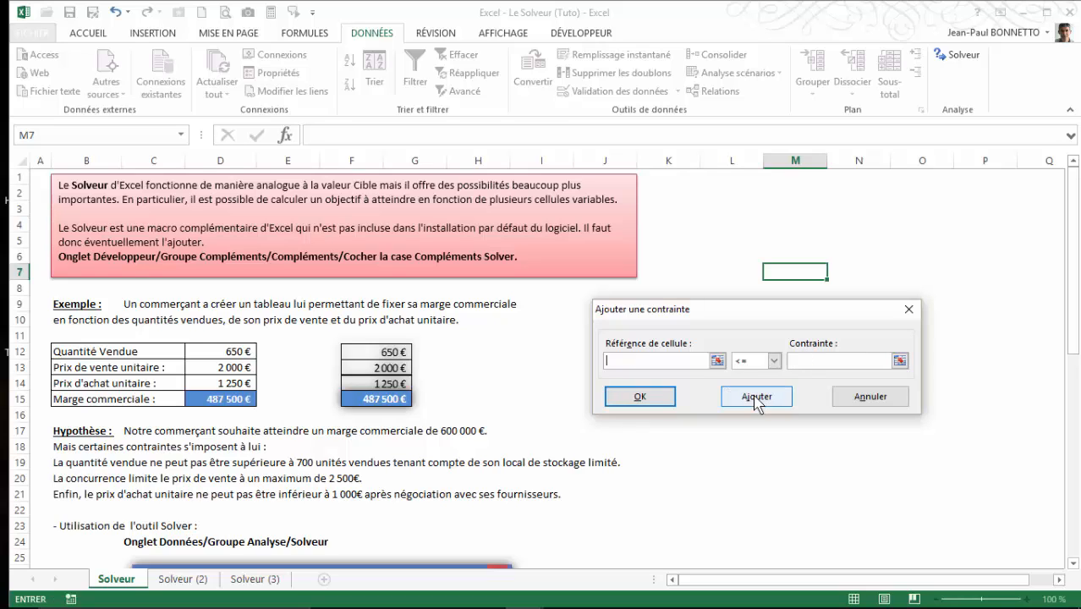
{"action": "left_click", "coordinate": [643, 397]}
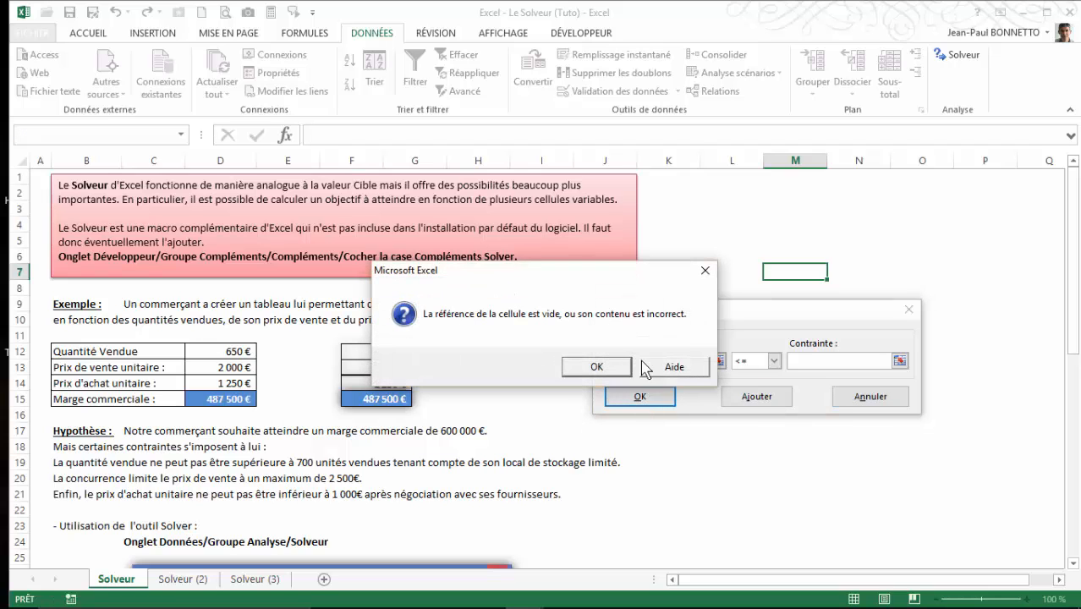
{"action": "left_click", "coordinate": [617, 366]}
{"action": "left_click", "coordinate": [871, 396]}
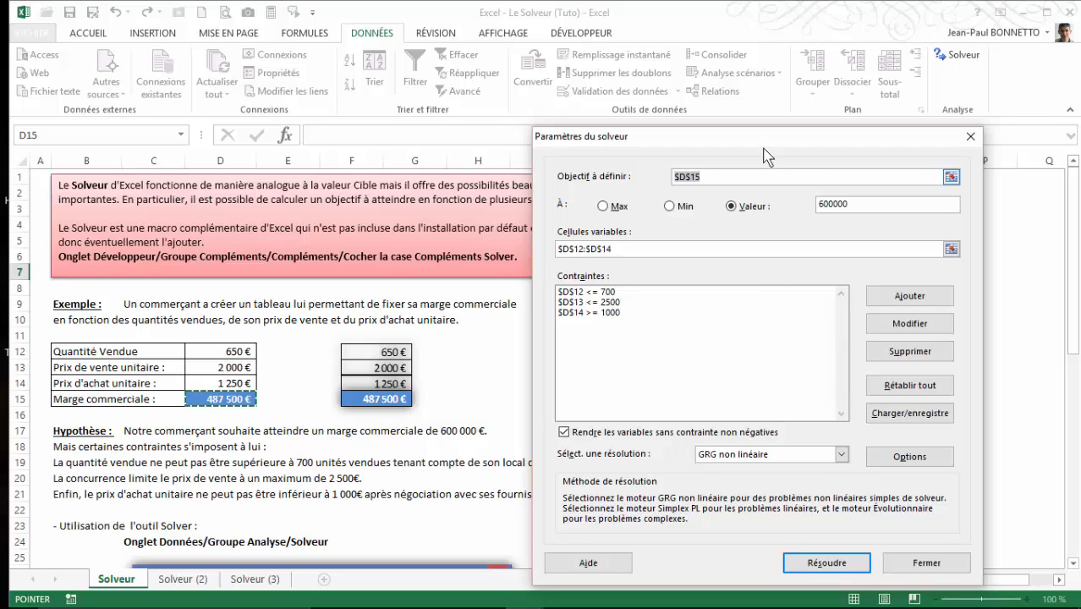
Solve the margin problem, move the results dialog clear of the table, and restore the original cell values.
{"action": "left_click_drag", "start_coordinate": [757, 138], "coordinate": [782, 100]}
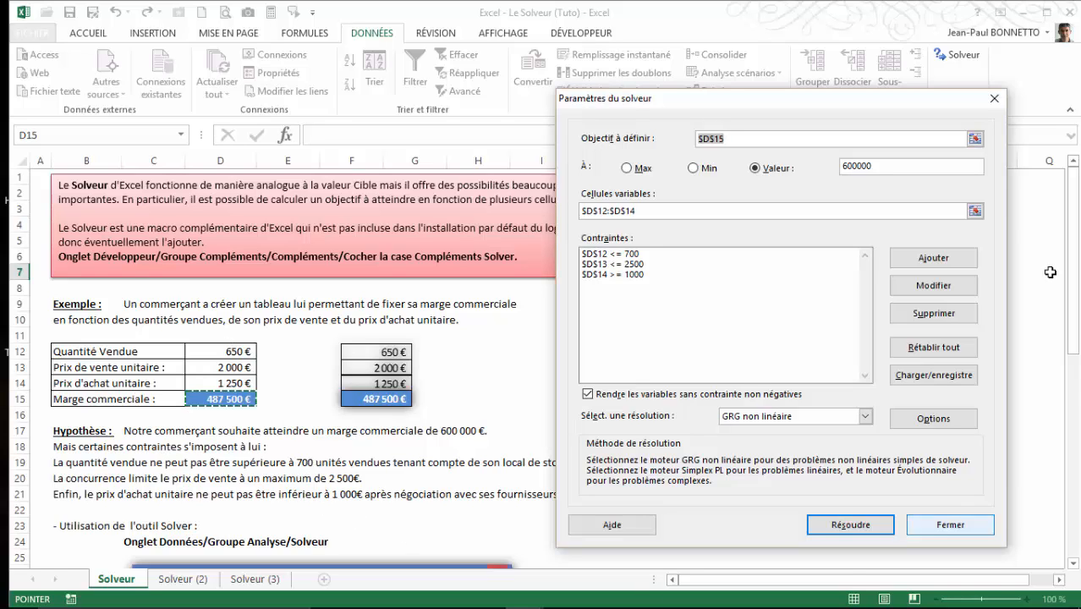
{"action": "left_click", "coordinate": [851, 524]}
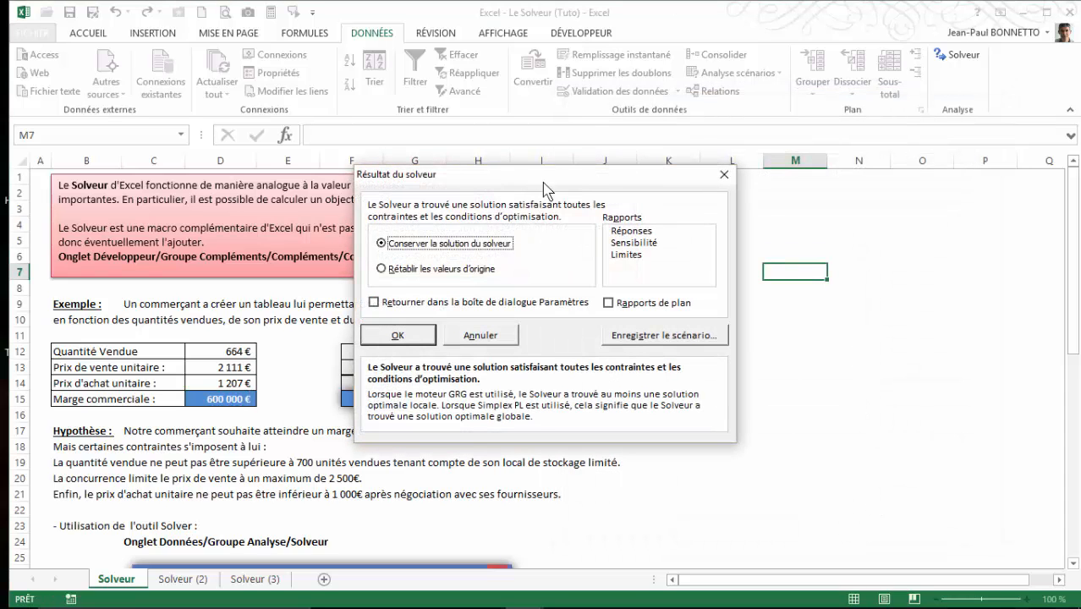
{"action": "left_click_drag", "start_coordinate": [544, 184], "coordinate": [778, 216]}
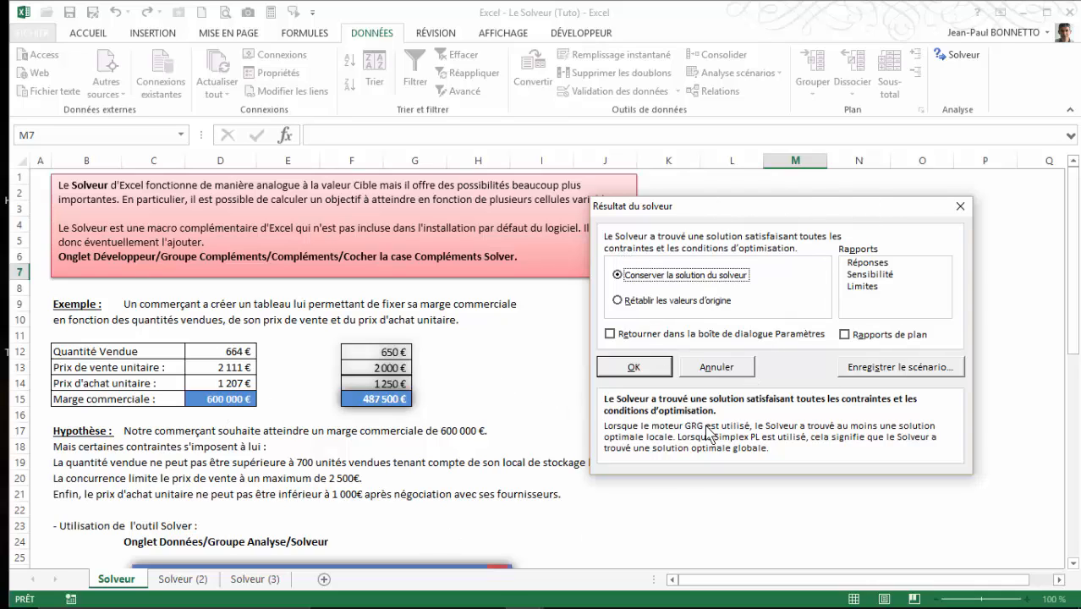
{"action": "mouse_move", "coordinate": [724, 211]}
{"action": "left_mouse_down"}
{"action": "mouse_move", "coordinate": [739, 231]}
{"action": "mouse_move", "coordinate": [729, 227]}
{"action": "left_mouse_up"}
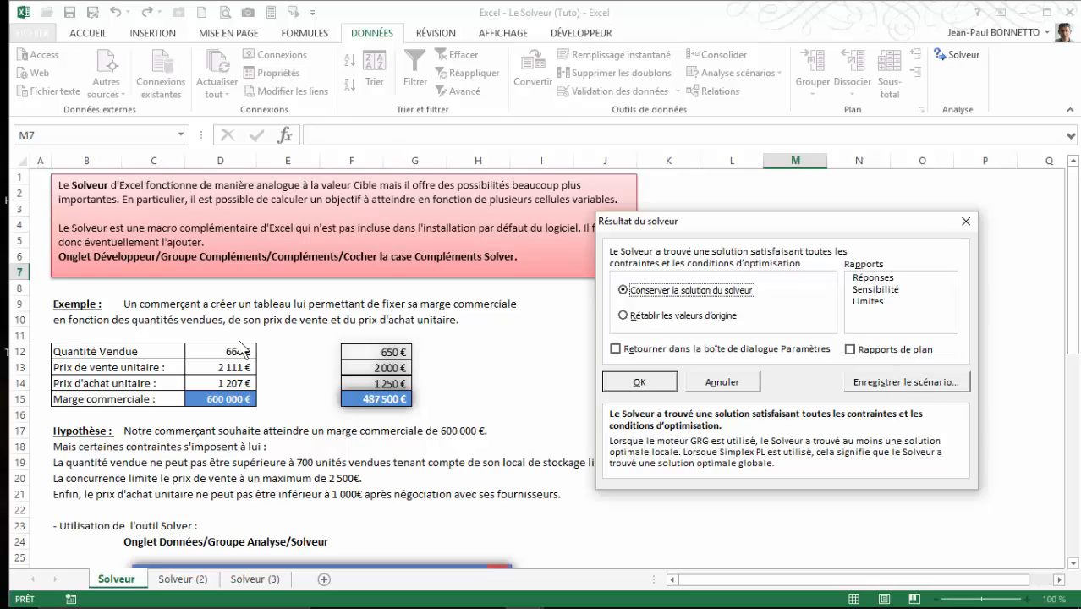
{"action": "left_click", "coordinate": [622, 316]}
{"action": "left_click", "coordinate": [646, 383]}
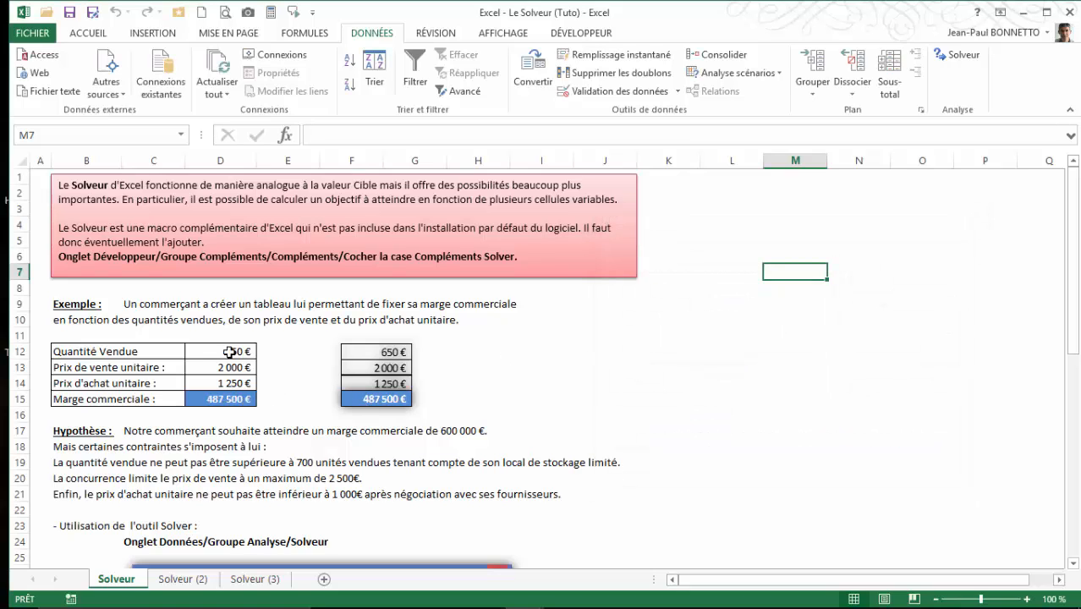
Run the Solver again with the same parameters, keep its solution, and review the solved values in D12:D15.
{"action": "left_click", "coordinate": [962, 56]}
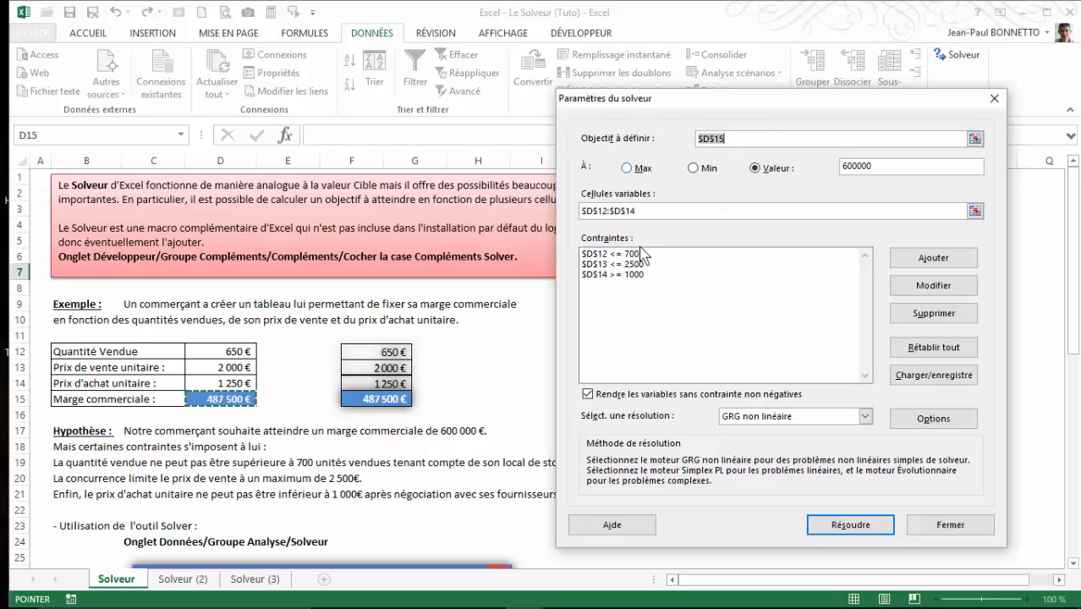
{"action": "left_click", "coordinate": [846, 524]}
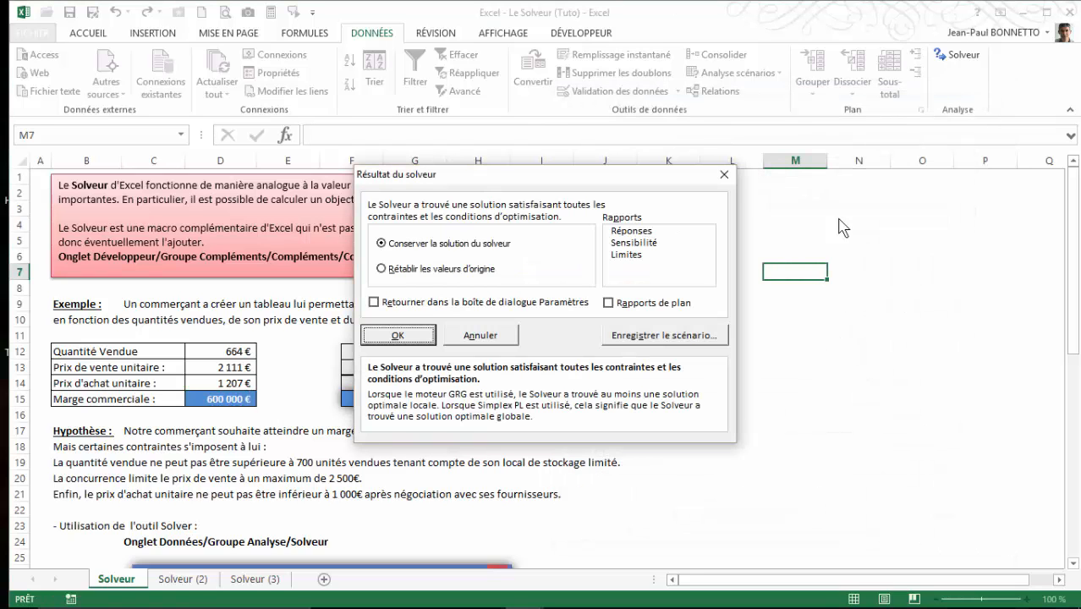
{"action": "left_click_drag", "start_coordinate": [493, 168], "coordinate": [745, 220]}
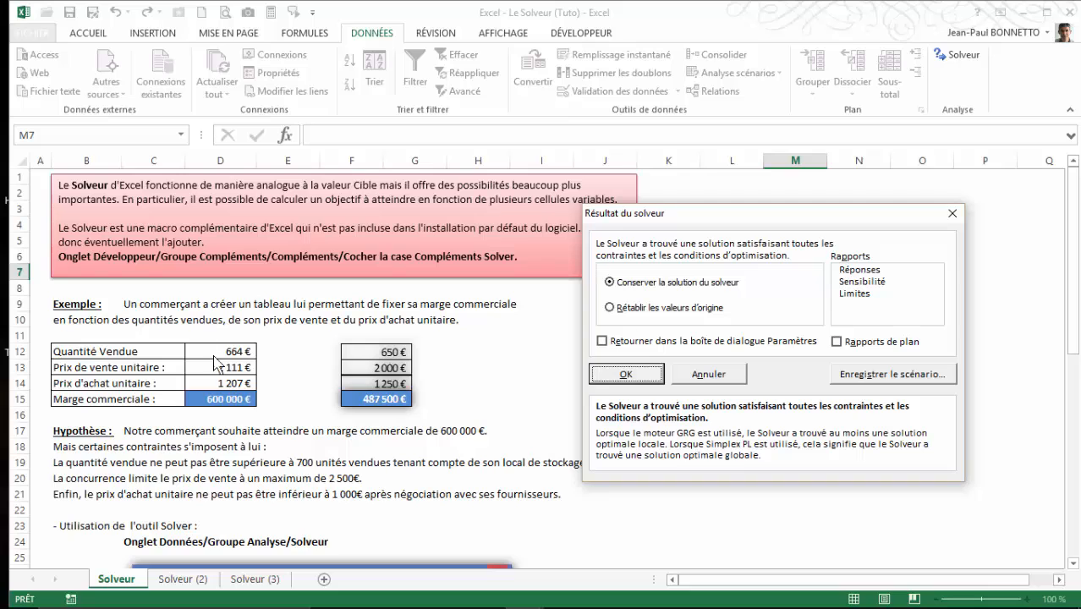
{"action": "left_click", "coordinate": [613, 309]}
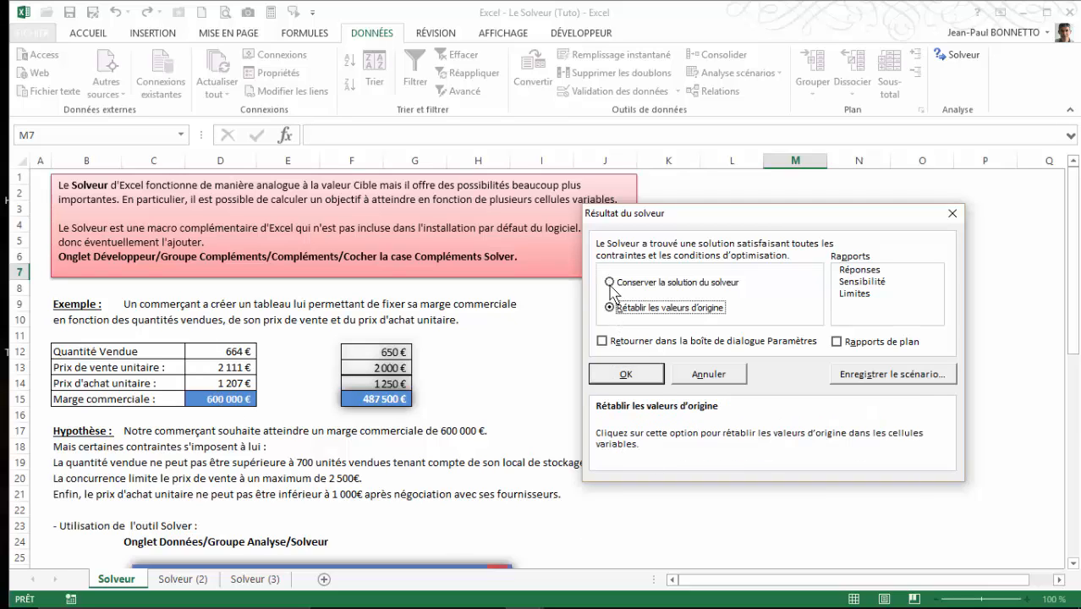
{"action": "left_click", "coordinate": [613, 282]}
{"action": "left_click", "coordinate": [626, 374]}
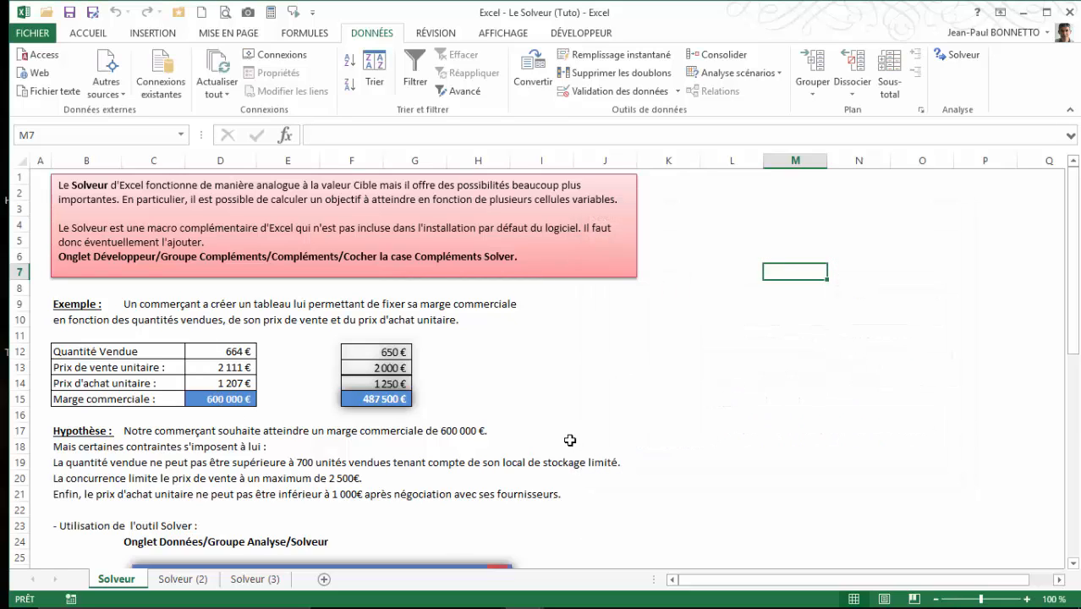
{"action": "left_click", "coordinate": [234, 351]}
{"action": "left_click_drag", "start_coordinate": [234, 351], "coordinate": [228, 399]}
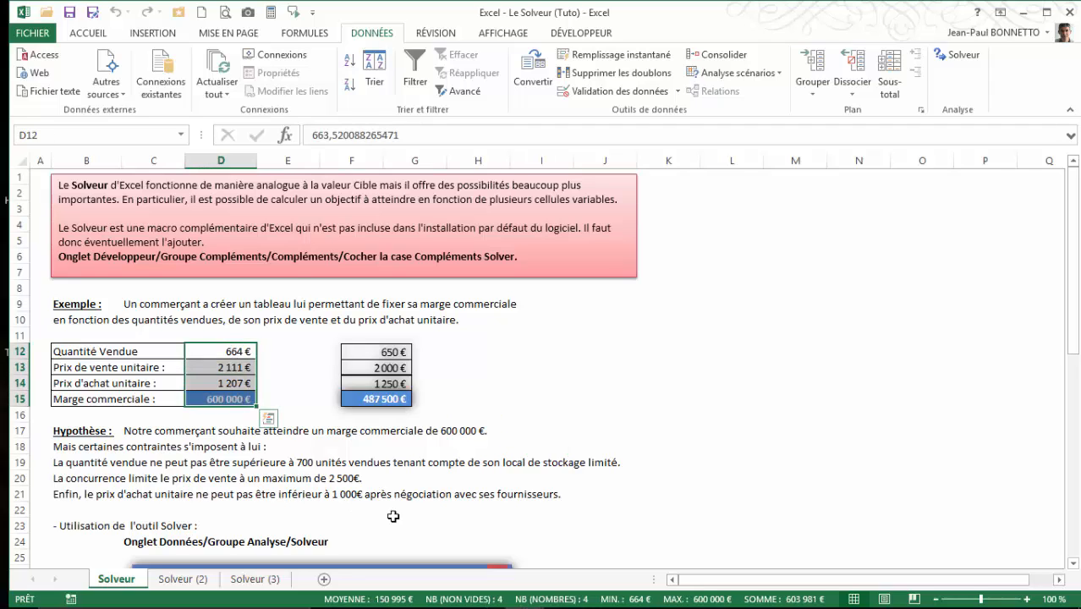
{"action": "left_click", "coordinate": [559, 392]}
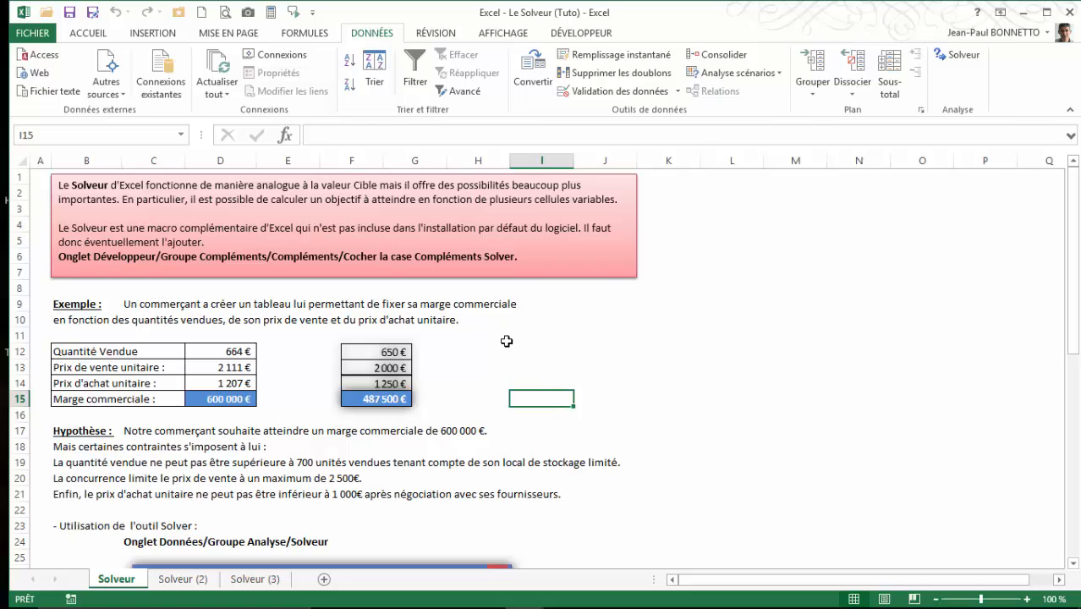
Examine the Solveur (2) sheet's scenario objectives and constraints, the grand total in E5, and the seed and fertiliser costs.
{"action": "left_click", "coordinate": [177, 578]}
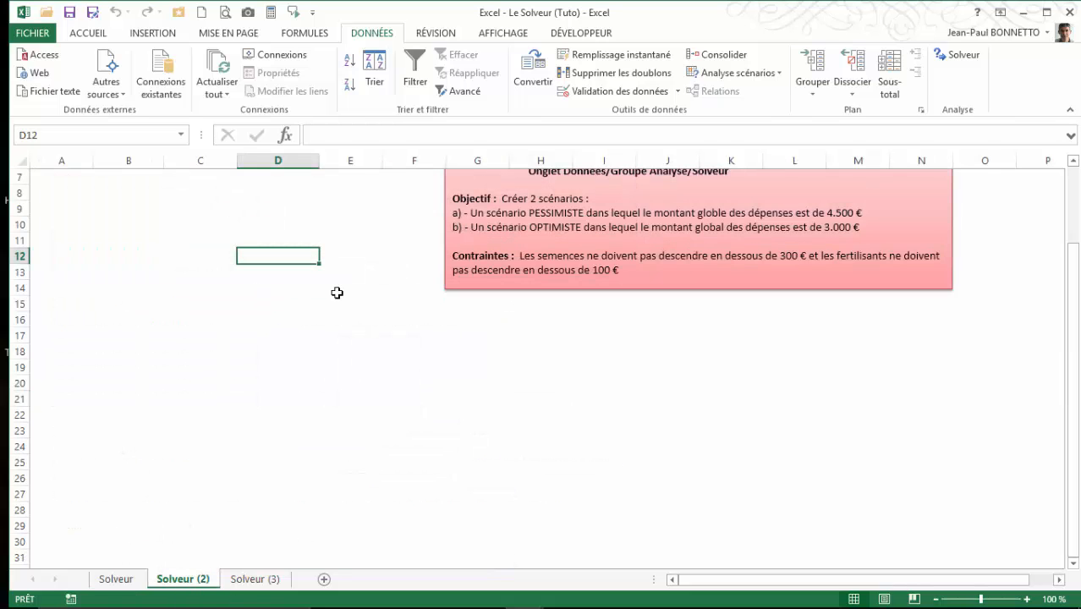
{"action": "scroll", "coordinate": [336, 293], "scroll_direction": "up", "scroll_amount": 2}
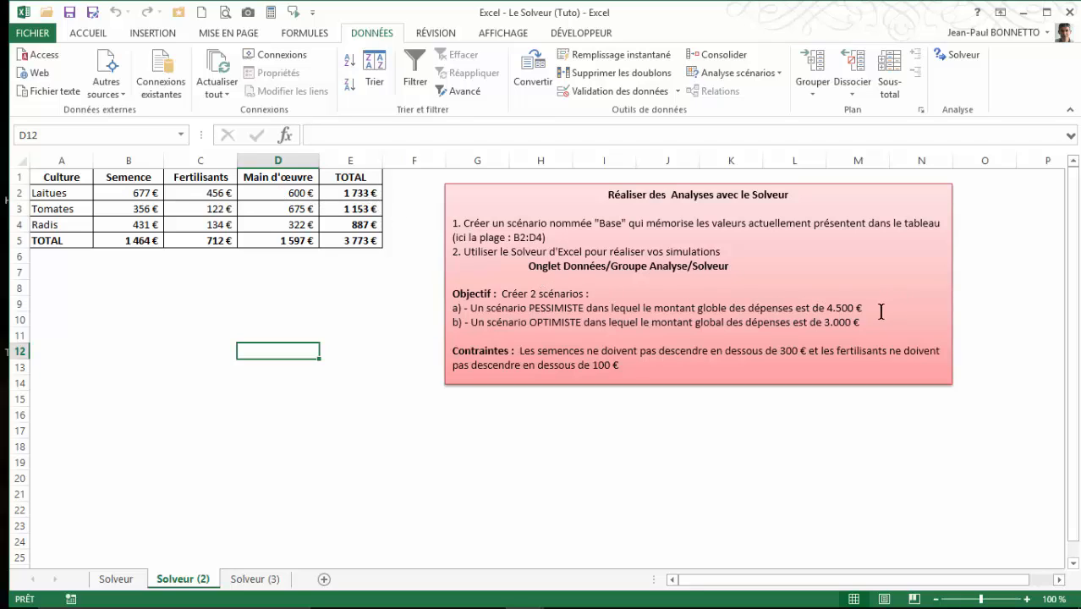
{"action": "left_click", "coordinate": [358, 241]}
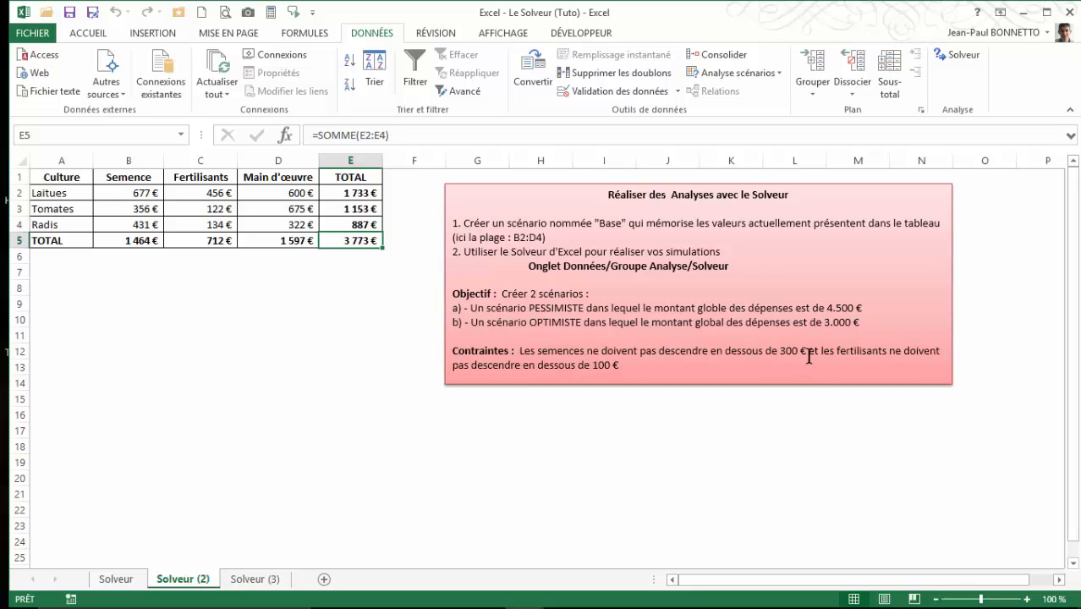
{"action": "left_click_drag", "start_coordinate": [140, 193], "coordinate": [149, 222]}
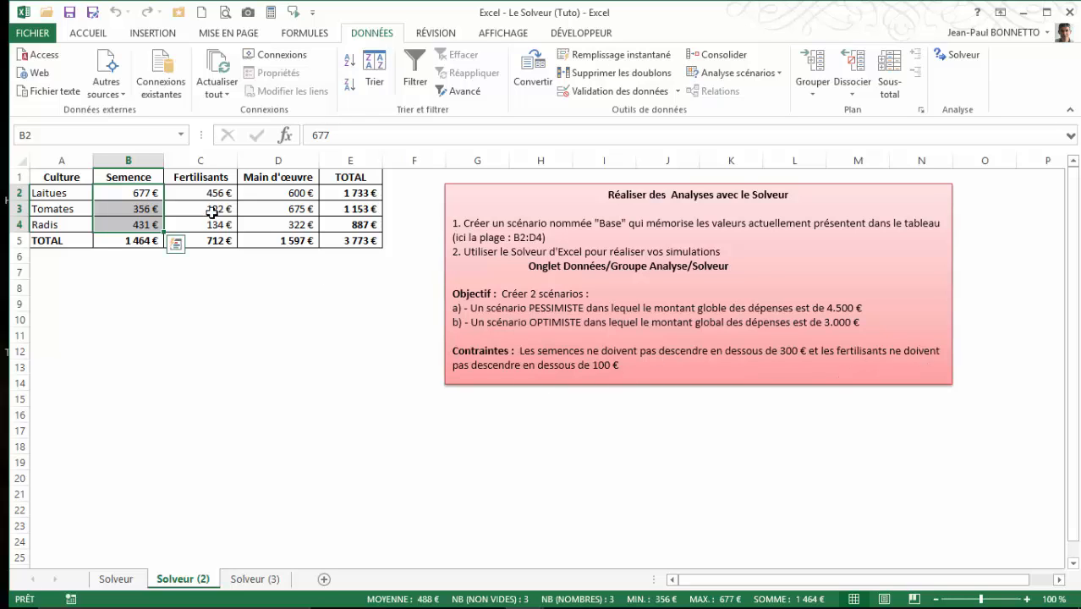
{"action": "left_click_drag", "start_coordinate": [213, 197], "coordinate": [215, 225]}
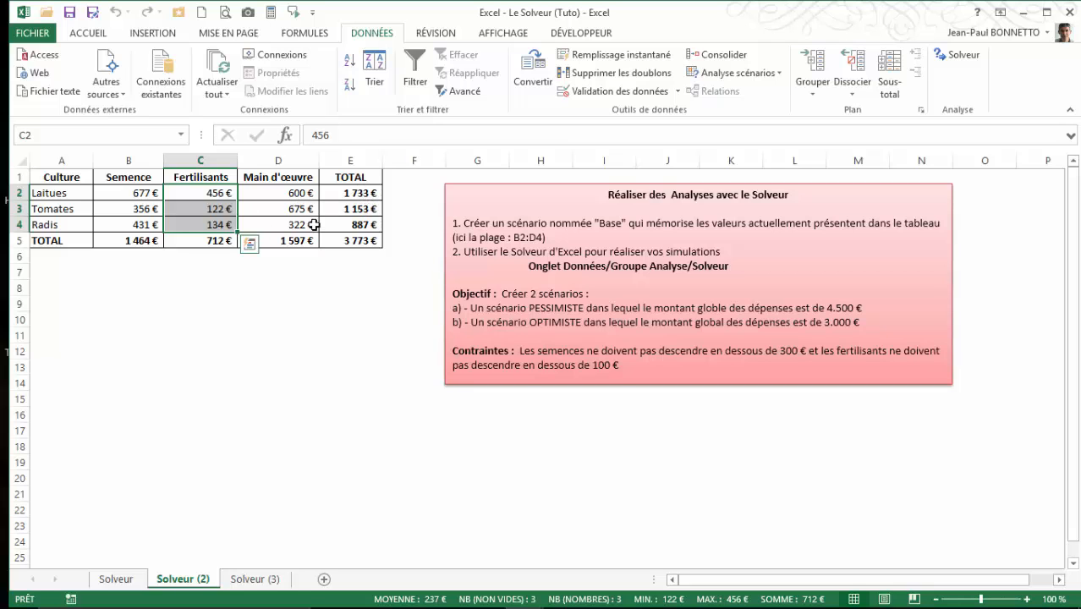
Open the Solver for the crop expense table and set its objective cell to the grand total in E5.
{"action": "left_click", "coordinate": [960, 54]}
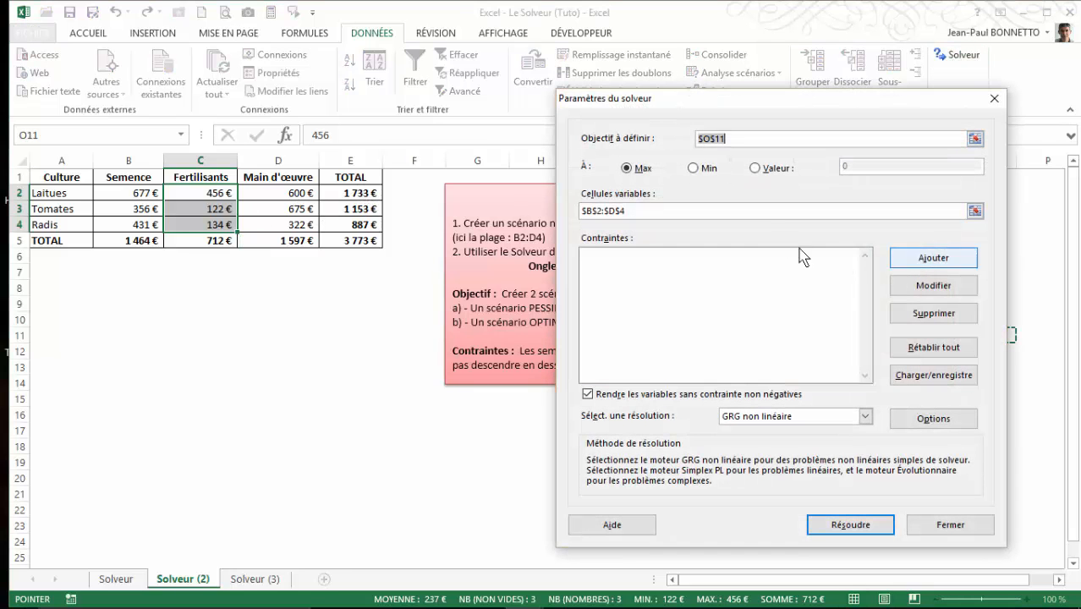
{"action": "left_click_drag", "start_coordinate": [795, 105], "coordinate": [815, 109]}
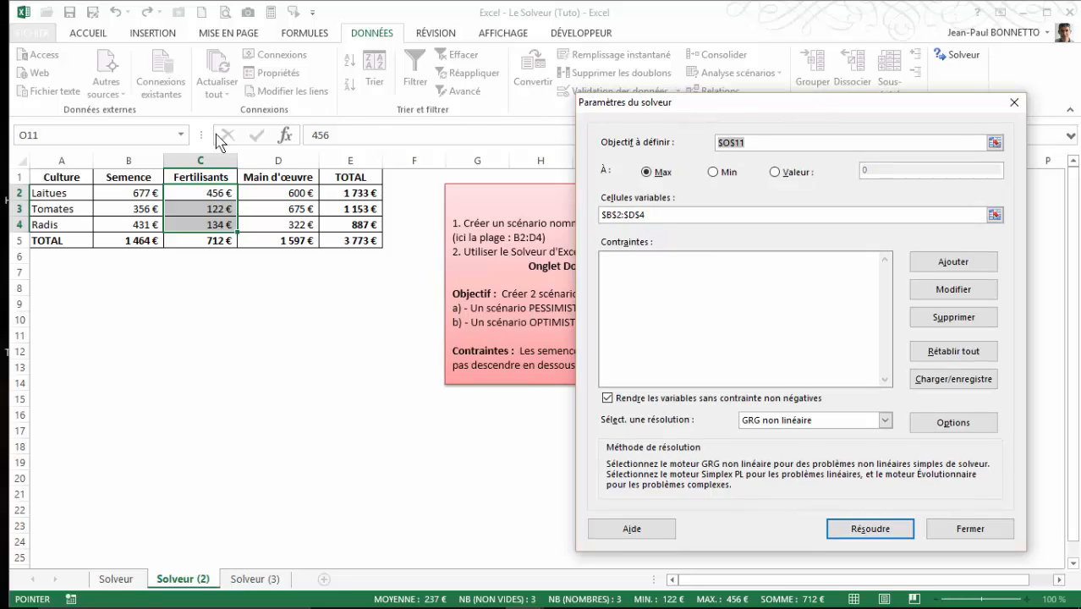
{"action": "left_click", "coordinate": [200, 207]}
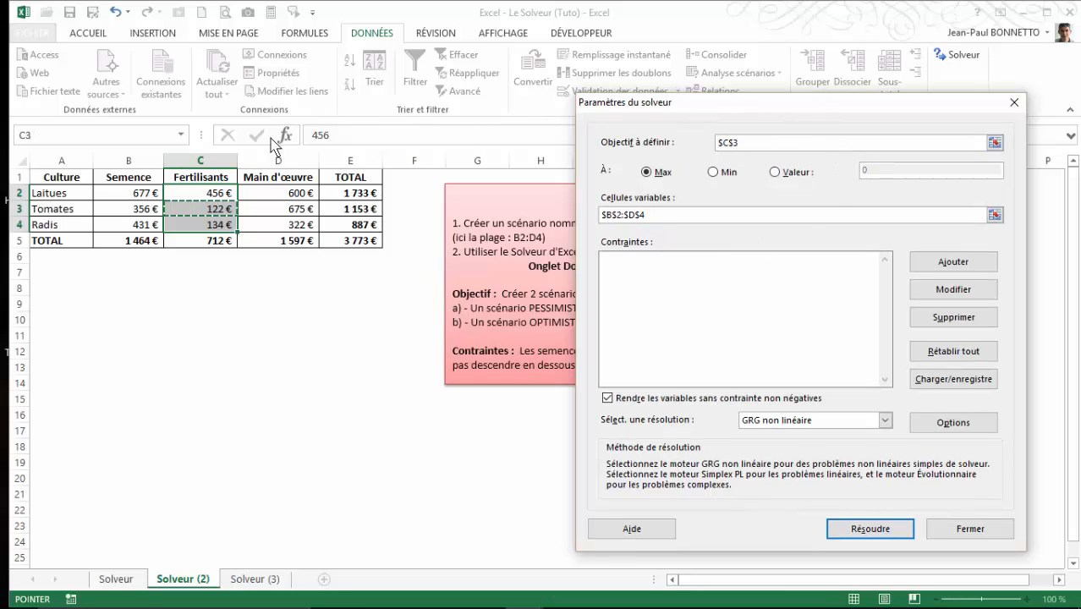
{"action": "left_click", "coordinate": [355, 240]}
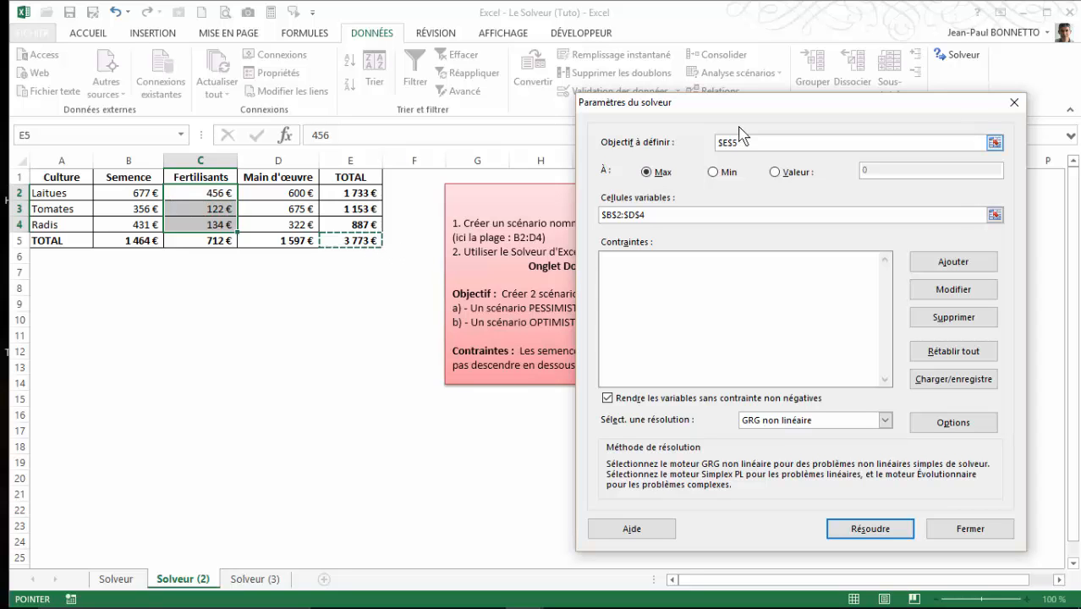
Close the Solver without solving and examine the magic-square grid in B6:D8 on the Solveur (3) sheet.
{"action": "left_click", "coordinate": [975, 525]}
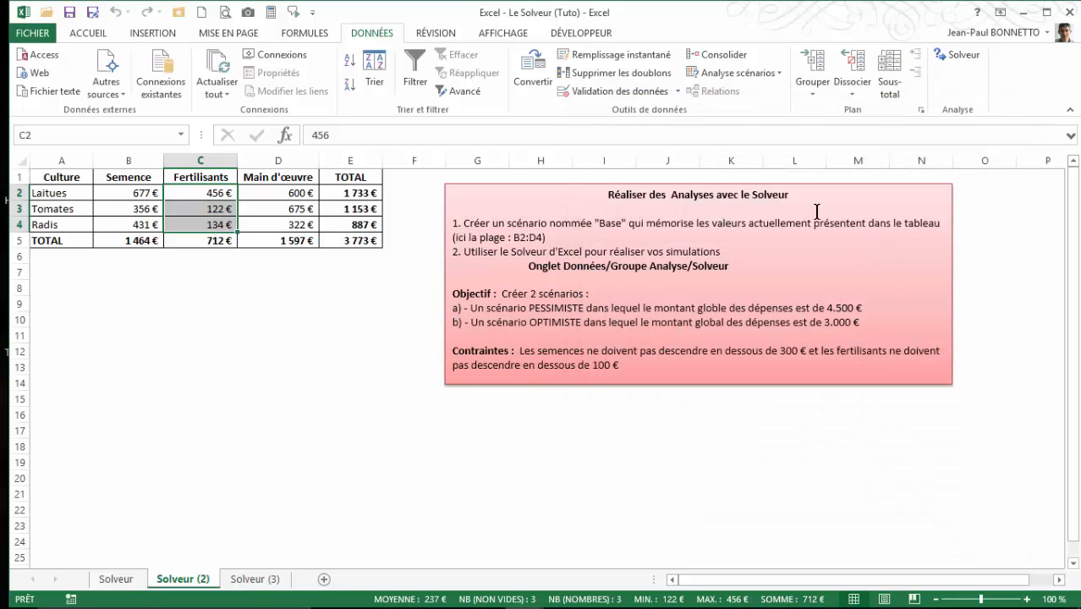
{"action": "left_click", "coordinate": [255, 578]}
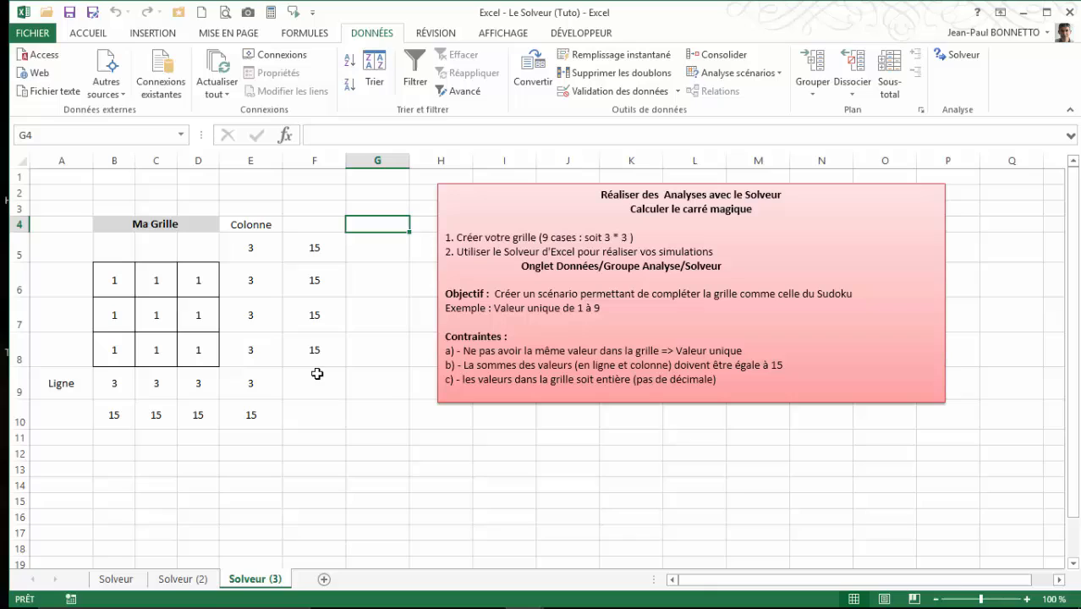
{"action": "left_click", "coordinate": [404, 350]}
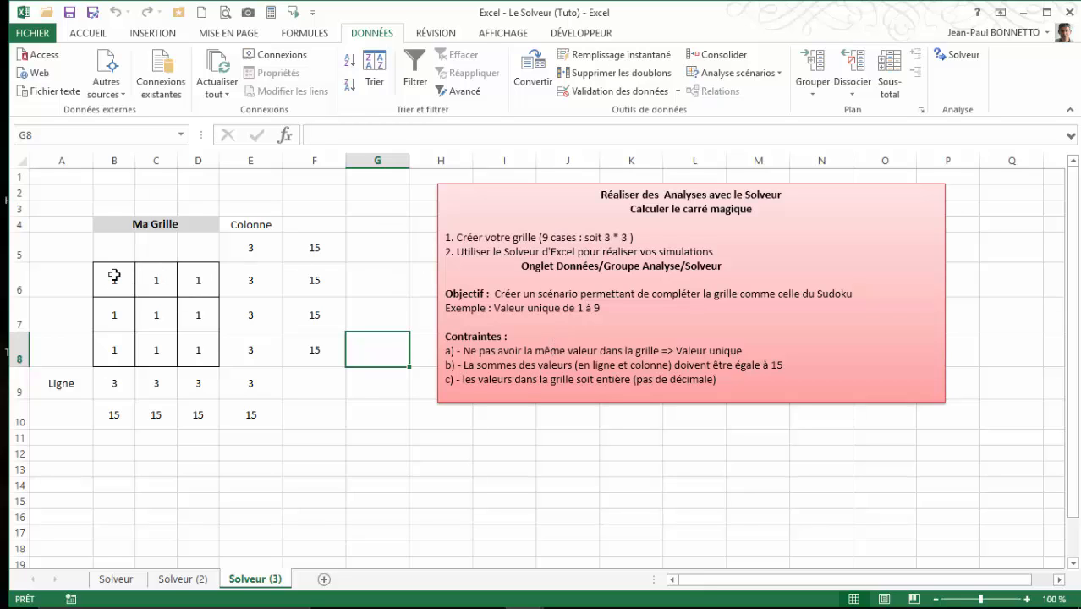
{"action": "left_click_drag", "start_coordinate": [115, 275], "coordinate": [200, 343]}
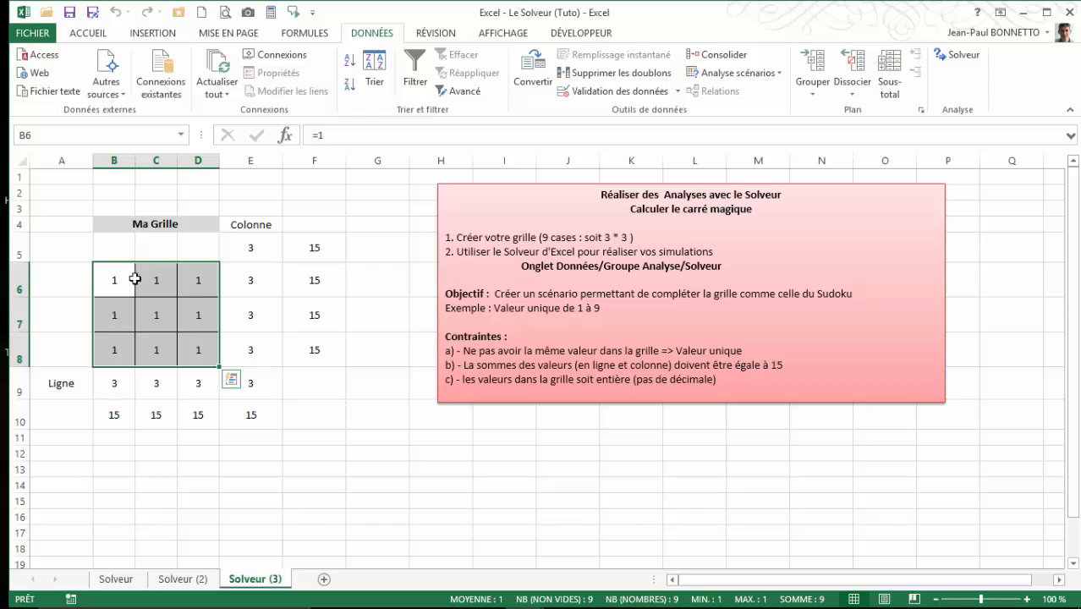
Examine the SOMME formulas that add up the grid's columns in B9:D9 and its rows in E6:E8.
{"action": "left_click", "coordinate": [115, 384]}
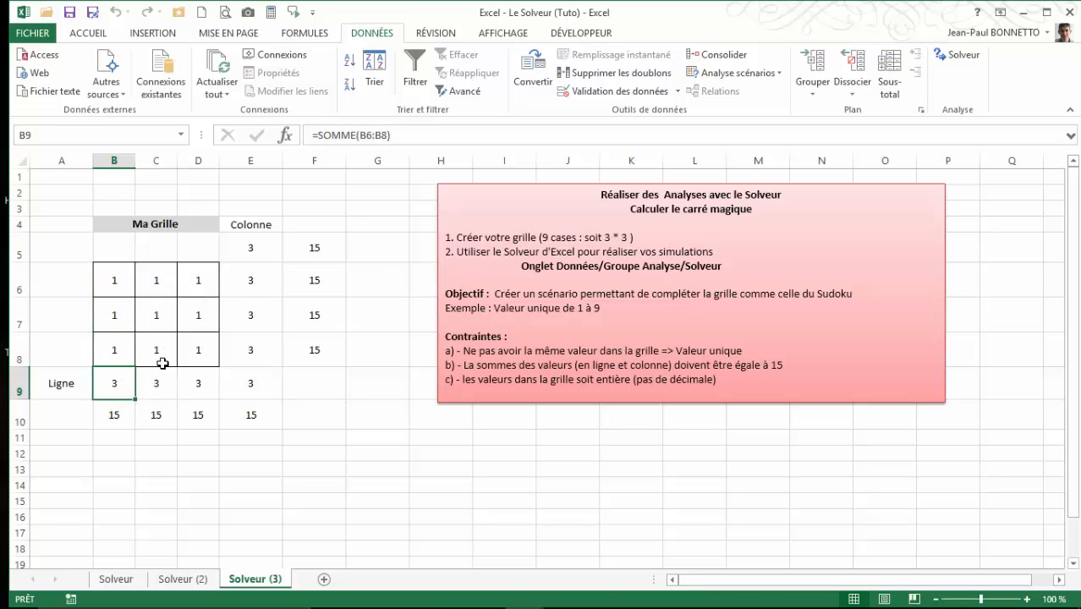
{"action": "left_click_drag", "start_coordinate": [115, 279], "coordinate": [113, 346]}
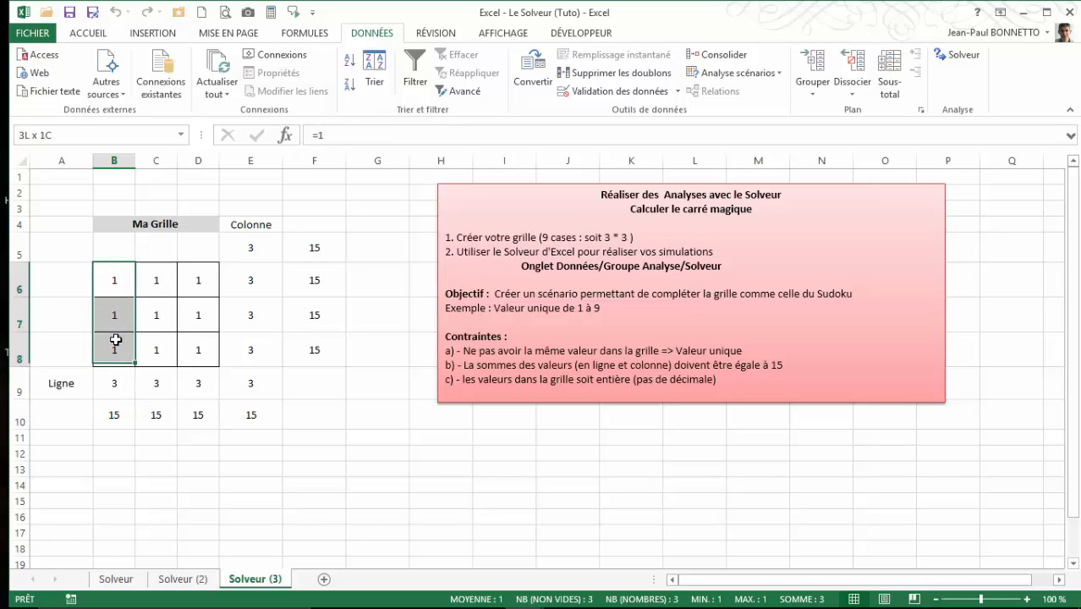
{"action": "left_click", "coordinate": [112, 381]}
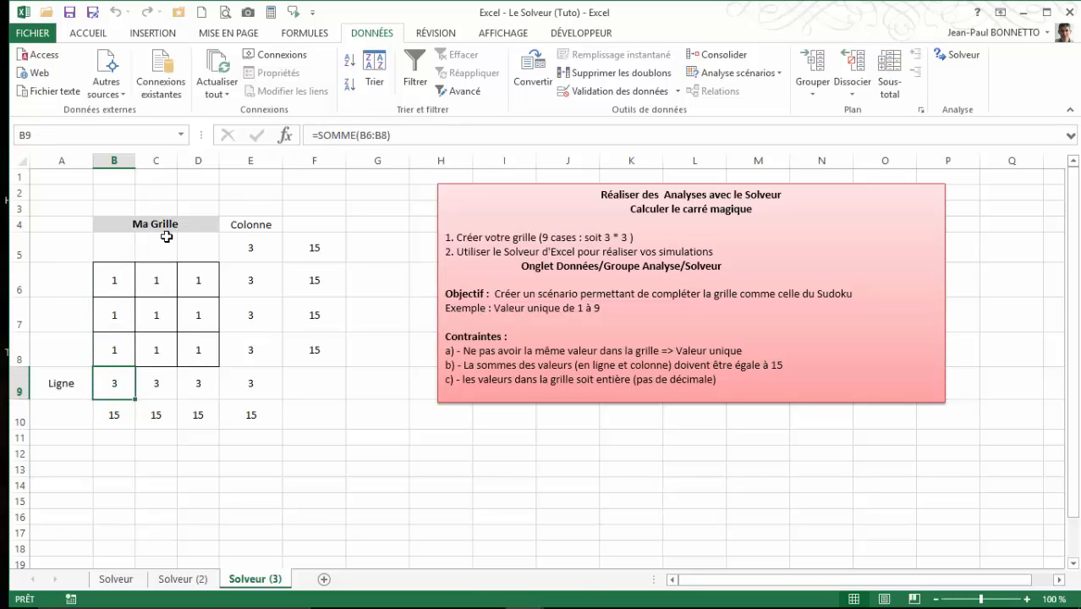
{"action": "left_click_drag", "start_coordinate": [122, 385], "coordinate": [204, 381]}
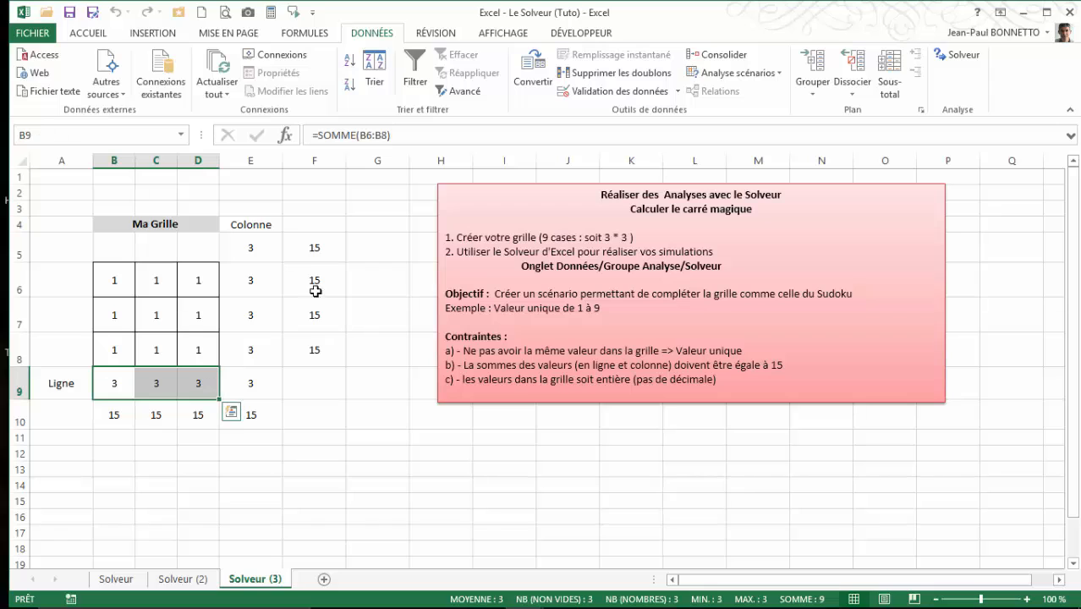
{"action": "left_click", "coordinate": [247, 280]}
{"action": "left_click_drag", "start_coordinate": [247, 280], "coordinate": [245, 348]}
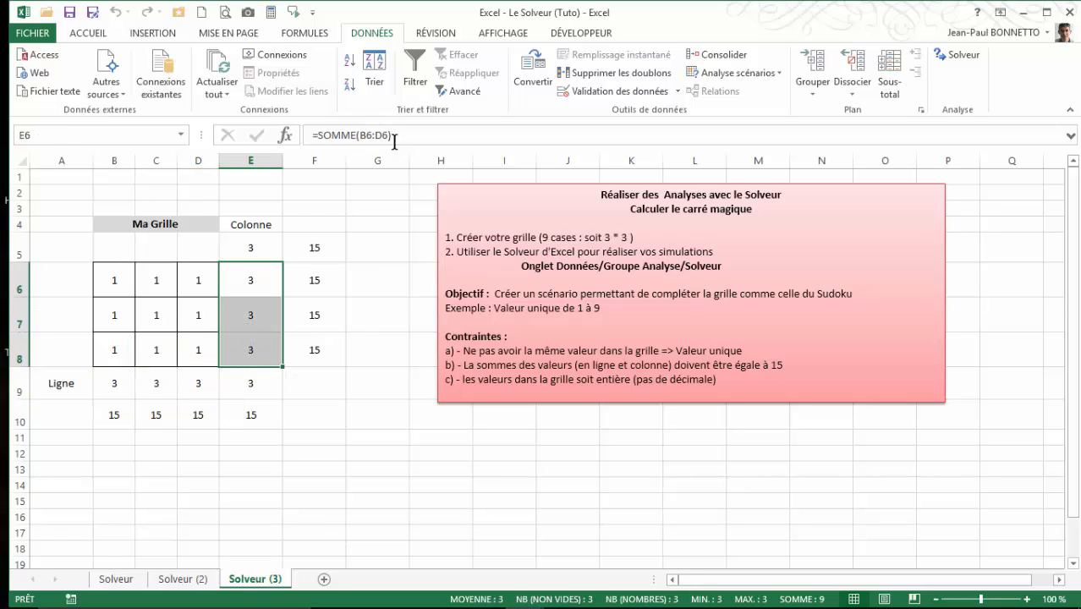
Examine the diagonal sum formulas in E5 and E9, tracing the grid cells each one adds.
{"action": "left_click", "coordinate": [258, 247]}
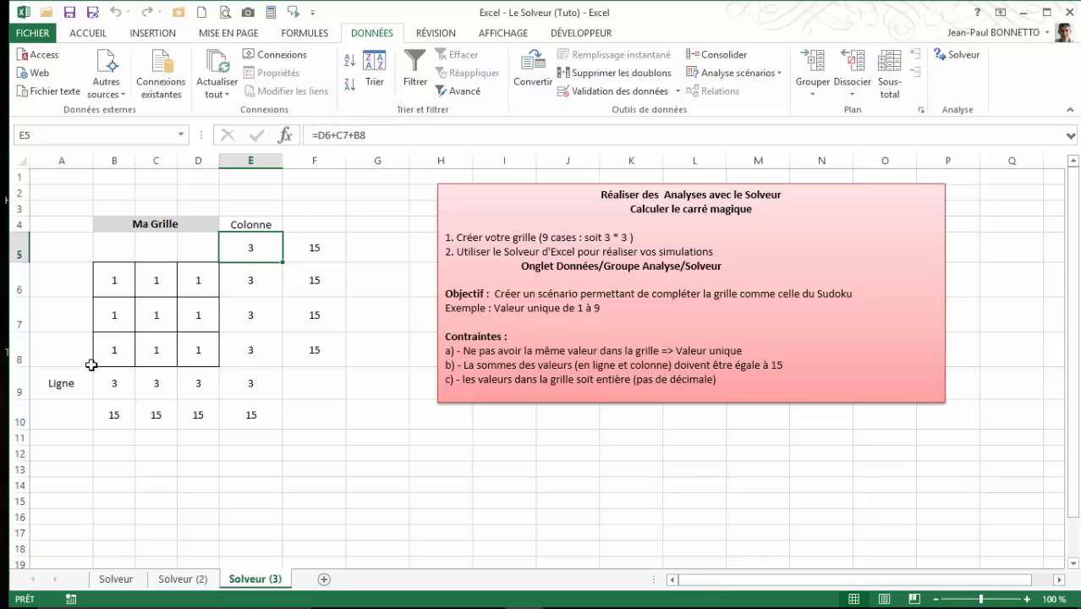
{"action": "left_click", "coordinate": [119, 350]}
{"action": "left_click", "coordinate": [157, 315]}
{"action": "left_click", "coordinate": [205, 279]}
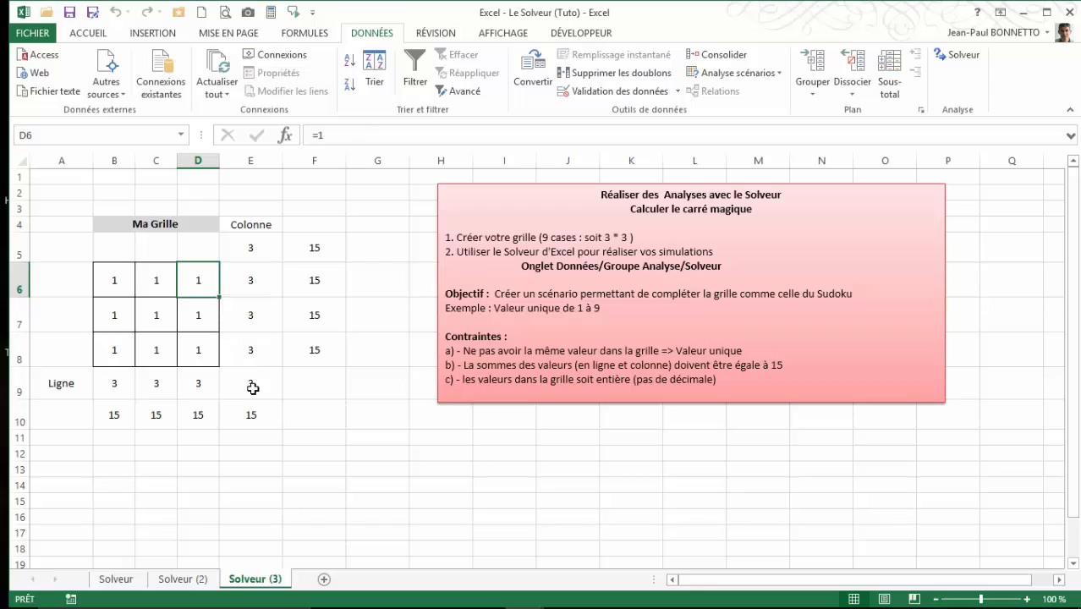
{"action": "left_click", "coordinate": [253, 388]}
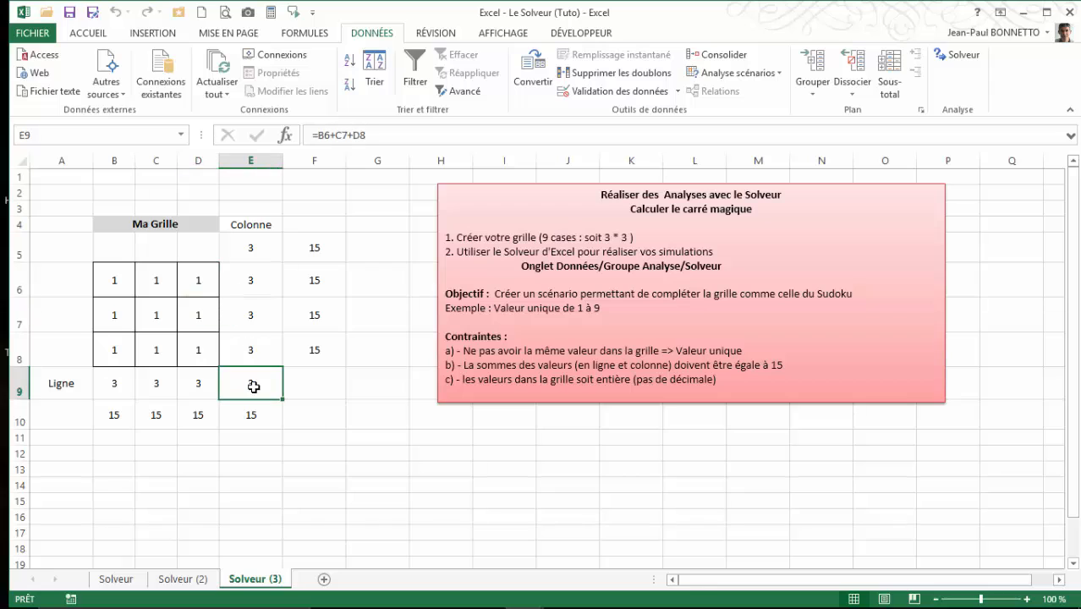
{"action": "left_click", "coordinate": [113, 275]}
{"action": "left_click", "coordinate": [150, 313]}
{"action": "left_click", "coordinate": [198, 352]}
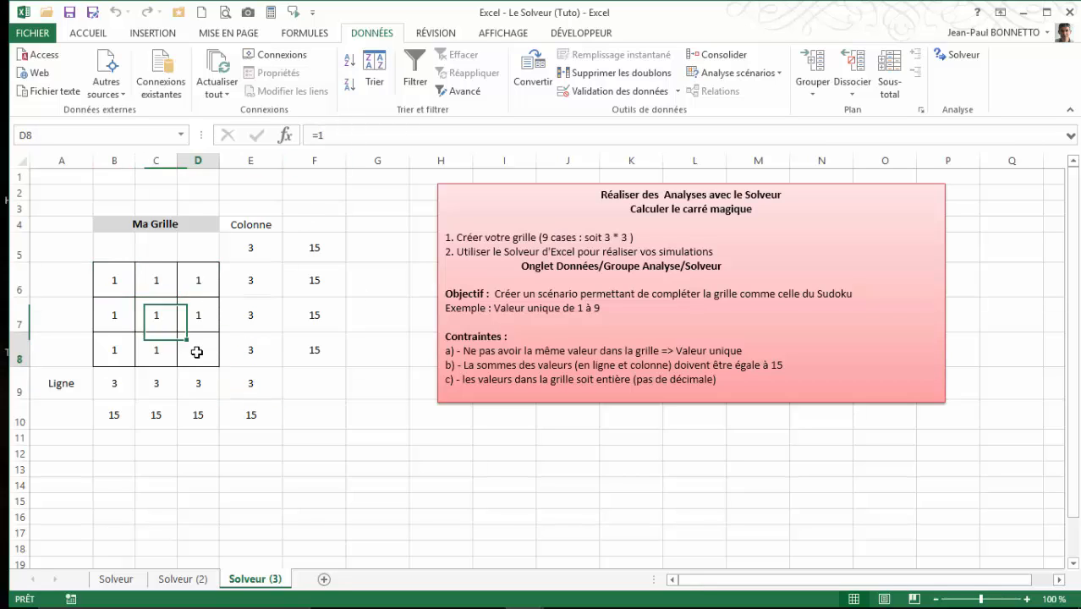
{"action": "left_click", "coordinate": [252, 382]}
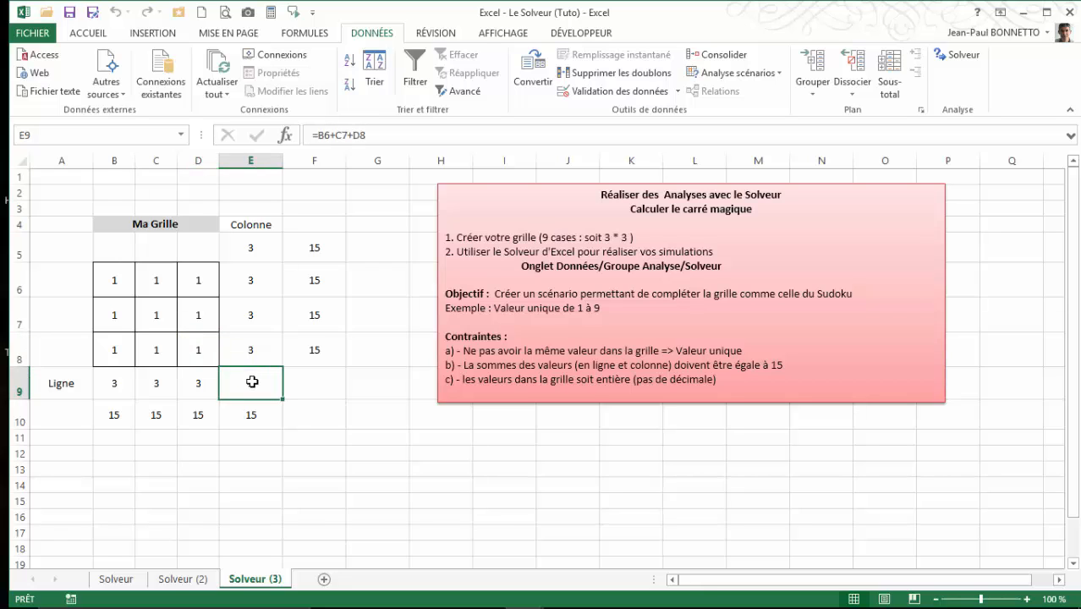
Review the grid B6:D8, the sums in B9:E9, and the target values in F5:F8.
{"action": "left_click_drag", "start_coordinate": [108, 276], "coordinate": [204, 351]}
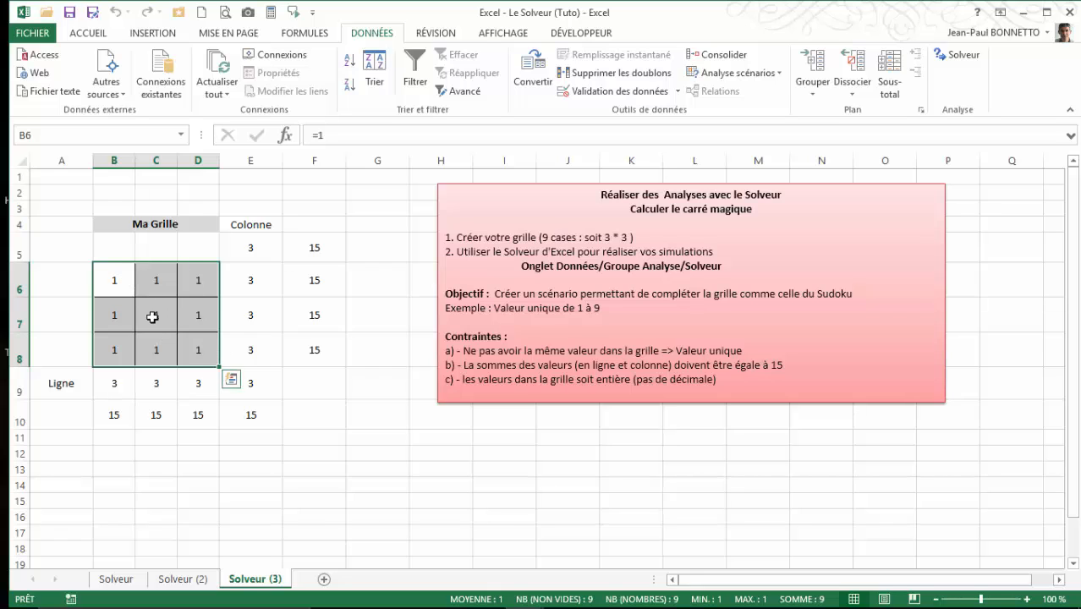
{"action": "left_click_drag", "start_coordinate": [110, 284], "coordinate": [201, 343]}
{"action": "left_click_drag", "start_coordinate": [110, 385], "coordinate": [219, 388]}
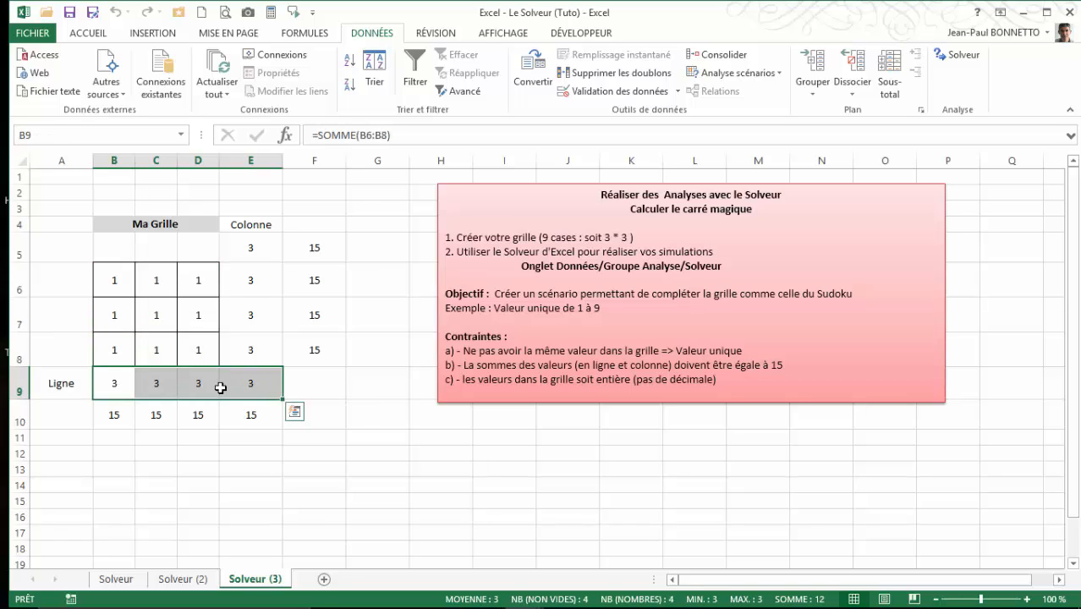
{"action": "left_click_drag", "start_coordinate": [314, 247], "coordinate": [313, 351]}
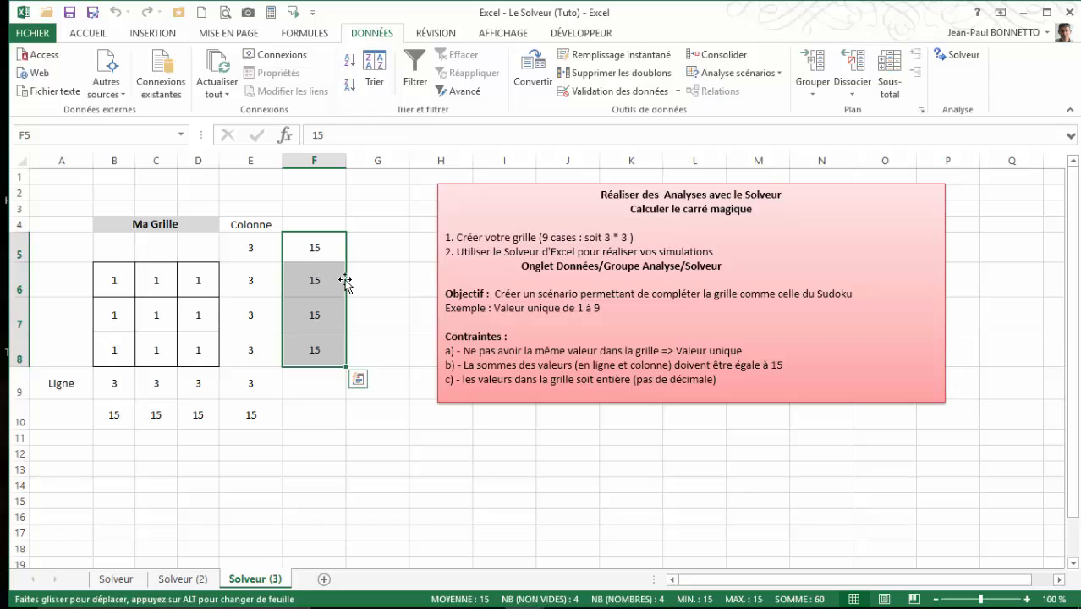
{"action": "left_click", "coordinate": [315, 280]}
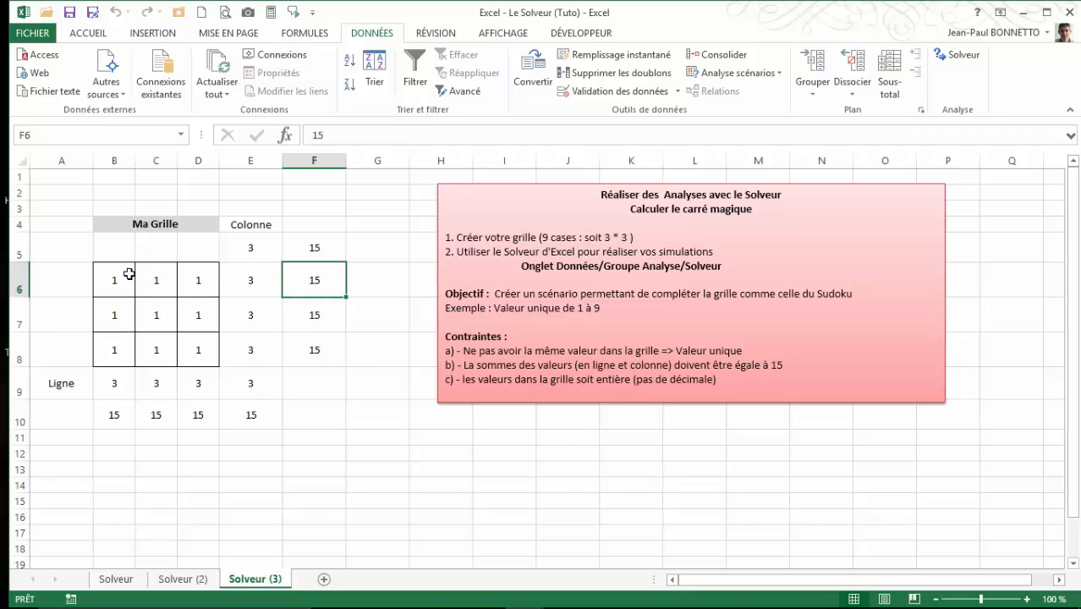
Open the Solver for the magic square, move it clear of the grid, and keep $B$9 as the objective cell.
{"action": "left_click", "coordinate": [961, 54]}
{"action": "left_click_drag", "start_coordinate": [838, 109], "coordinate": [758, 104]}
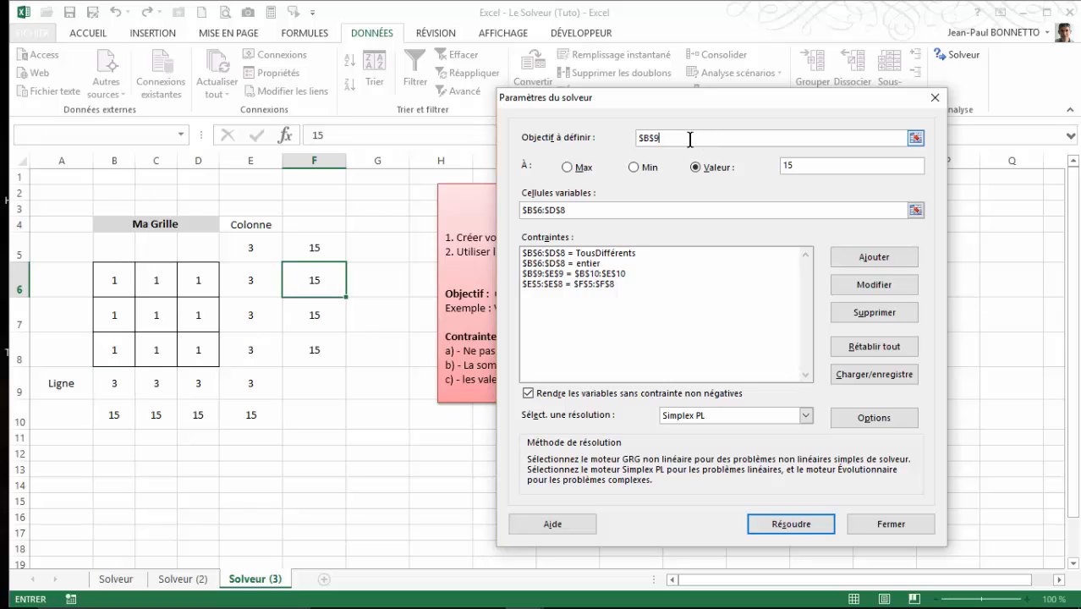
{"action": "left_click", "coordinate": [115, 386]}
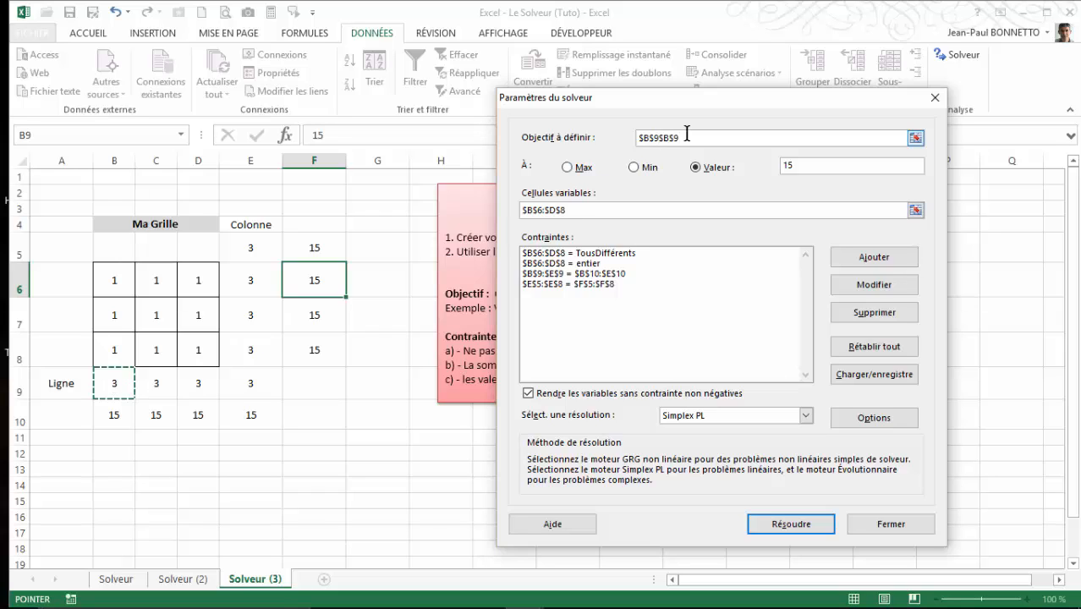
{"action": "left_click_drag", "start_coordinate": [683, 139], "coordinate": [662, 142]}
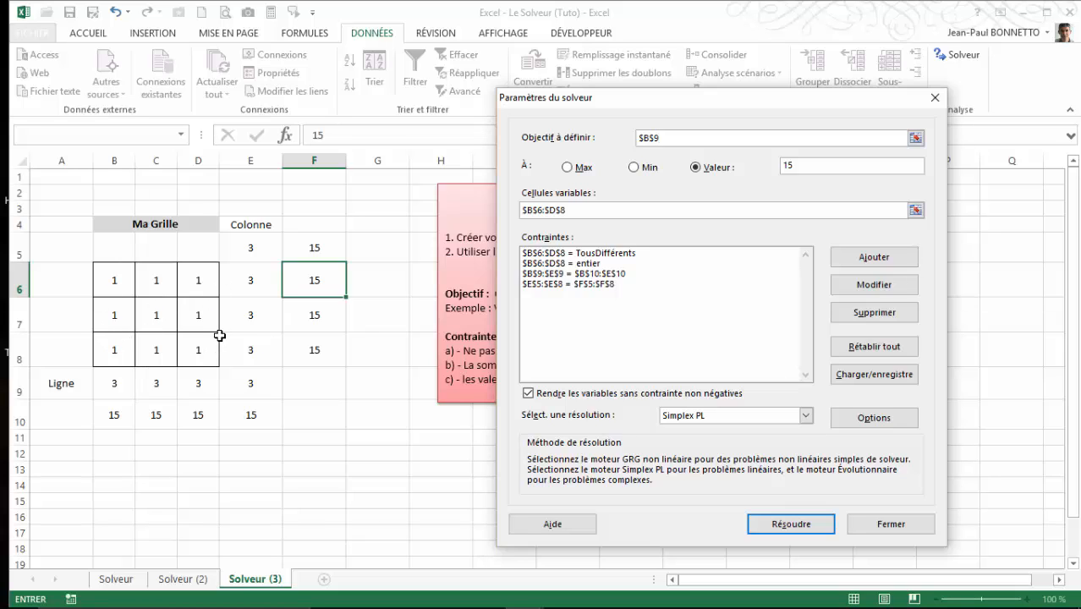
{"action": "left_click", "coordinate": [114, 349]}
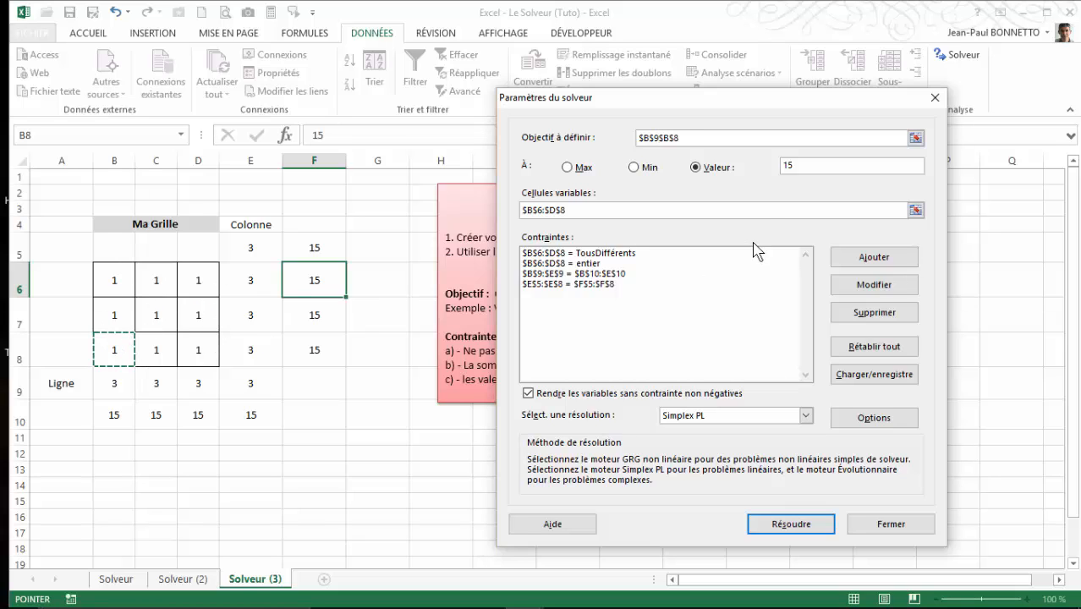
{"action": "key", "text": "BackSpace"}
{"action": "key", "text": "BackSpace"}
{"action": "key", "text": "BackSpace"}
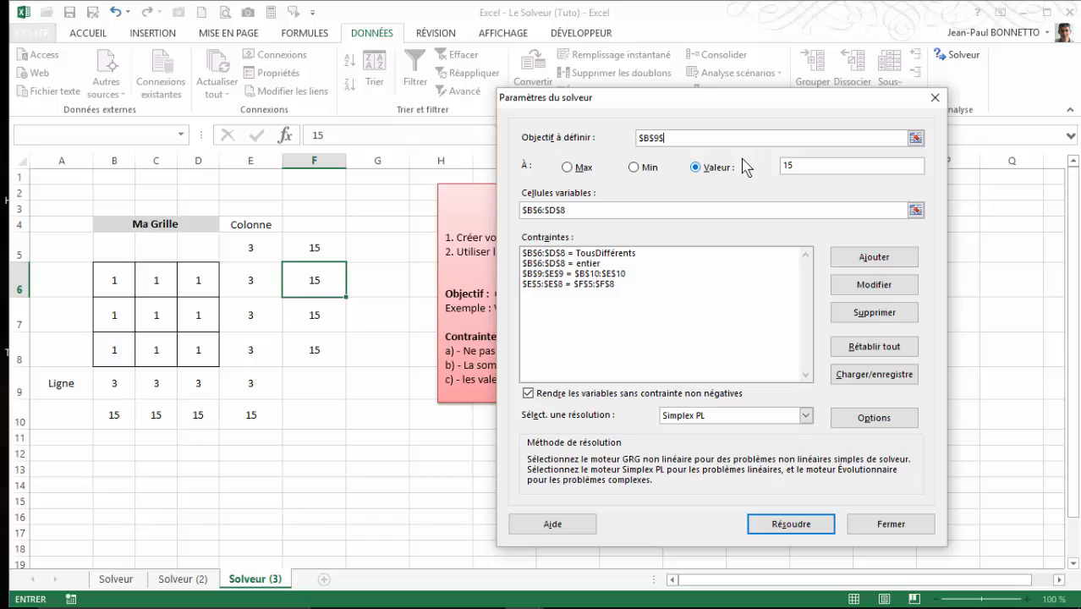
{"action": "left_click", "coordinate": [867, 169]}
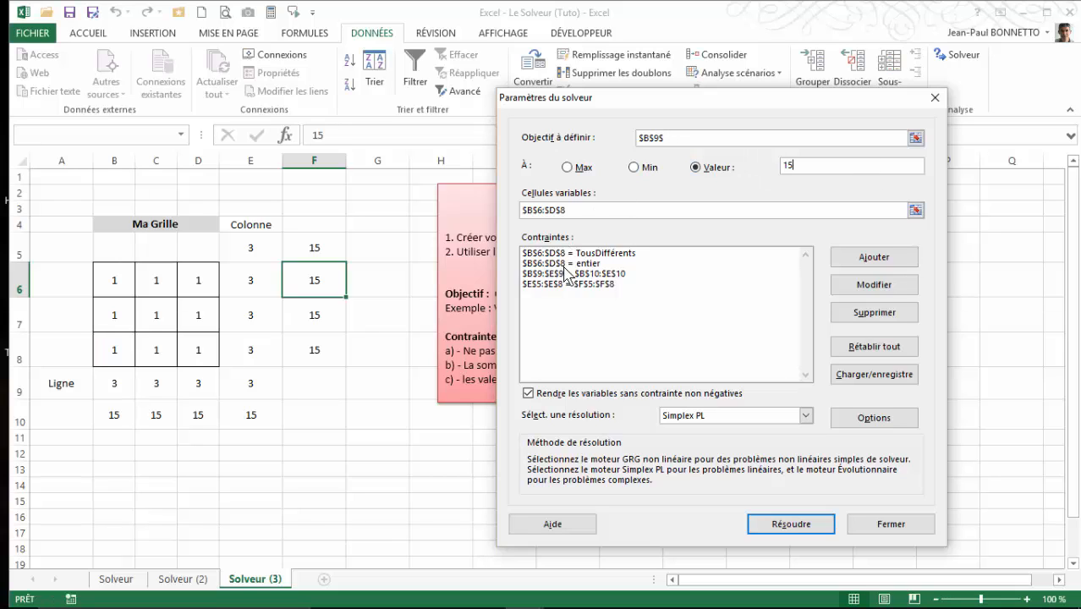
Correct the objective reference to $B$9 and set the TousDifférents constraint on $B$6:$D$8 with the dif operator.
{"action": "left_click", "coordinate": [585, 254]}
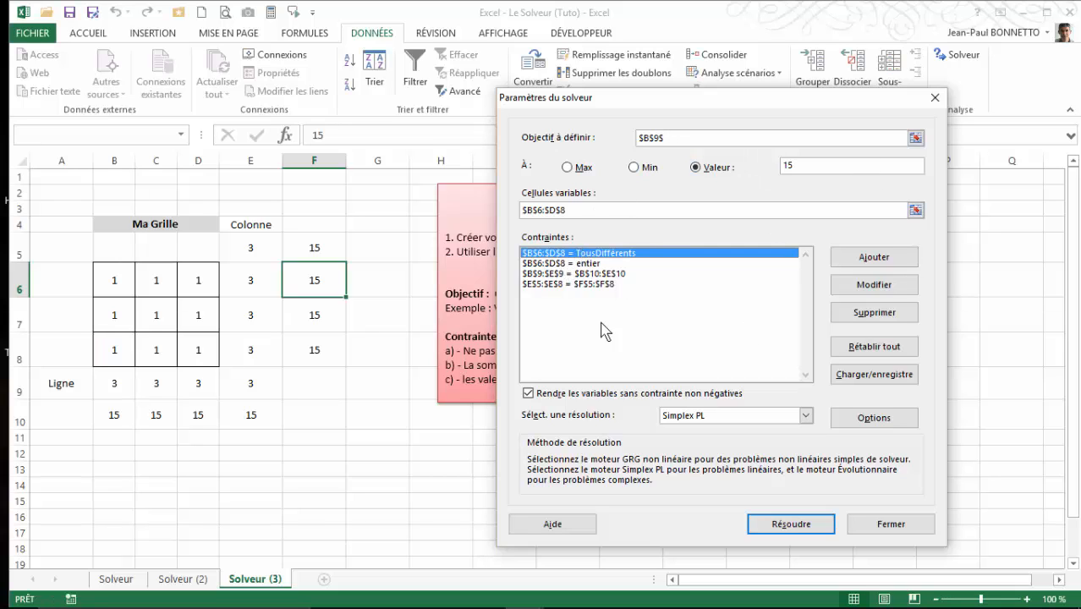
{"action": "left_click", "coordinate": [833, 292]}
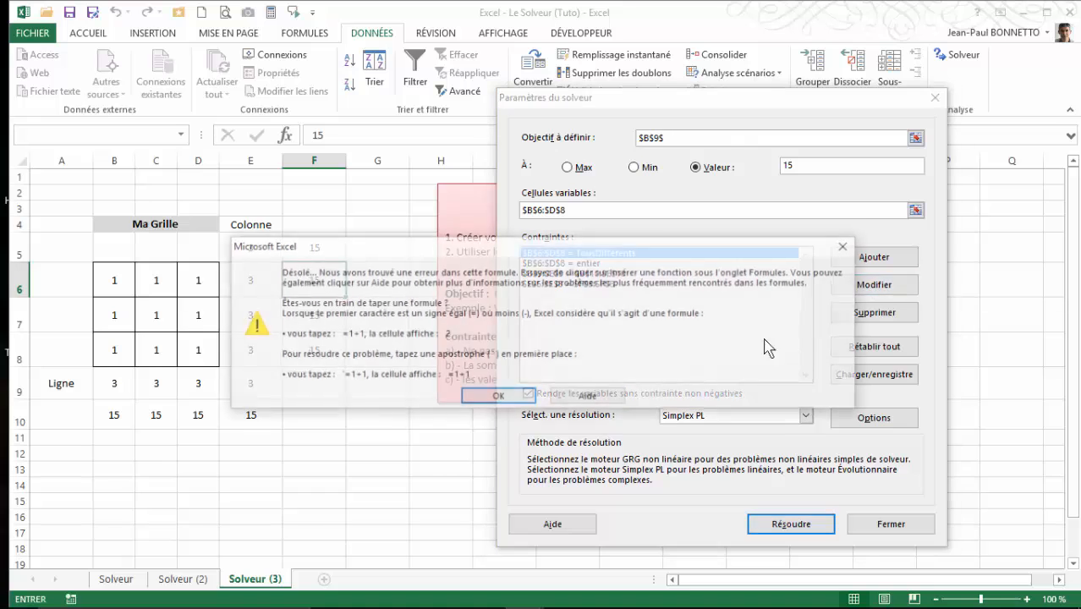
{"action": "left_click", "coordinate": [499, 397]}
{"action": "left_click", "coordinate": [674, 138]}
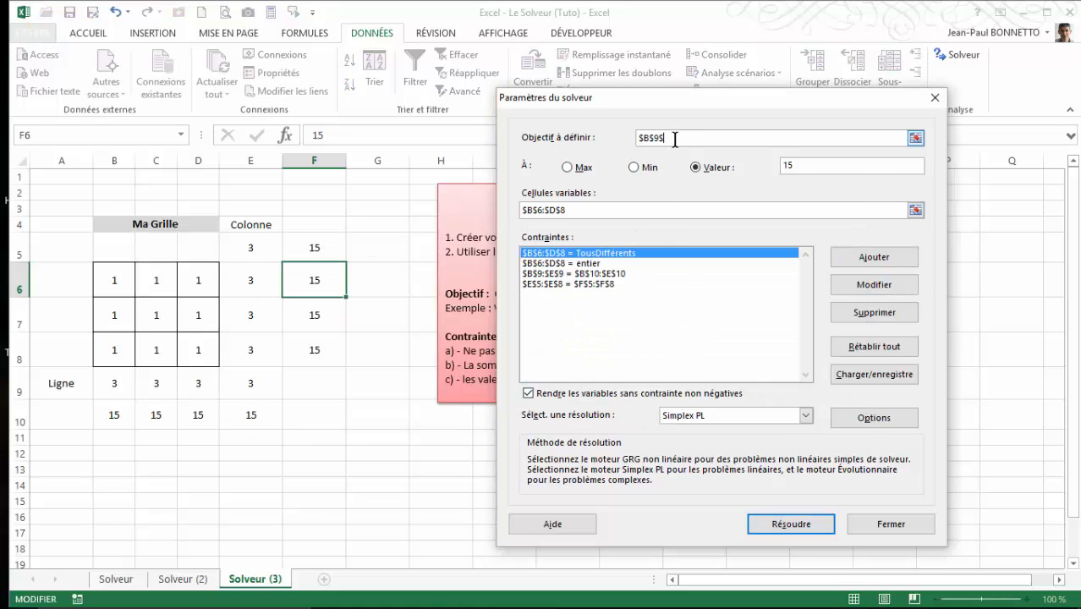
{"action": "left_click", "coordinate": [874, 284]}
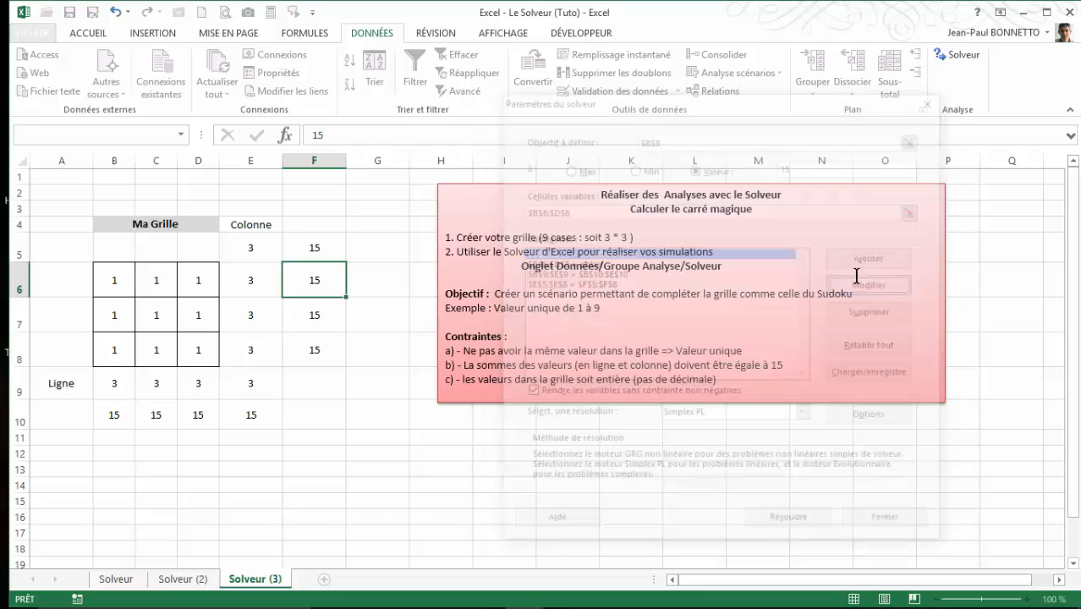
{"action": "left_click_drag", "start_coordinate": [714, 272], "coordinate": [632, 263]}
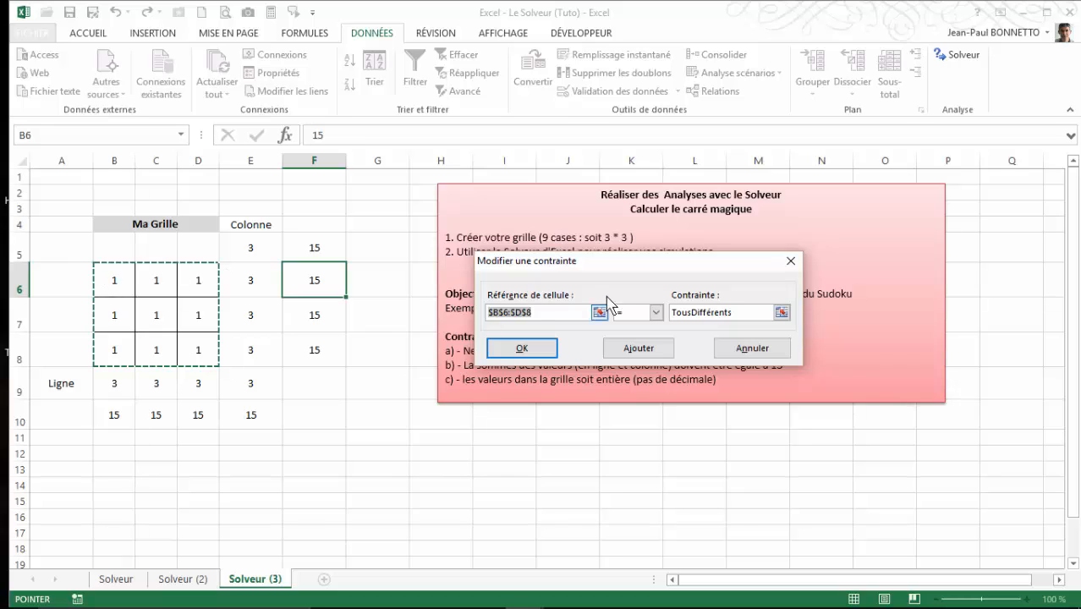
{"action": "left_click", "coordinate": [656, 313]}
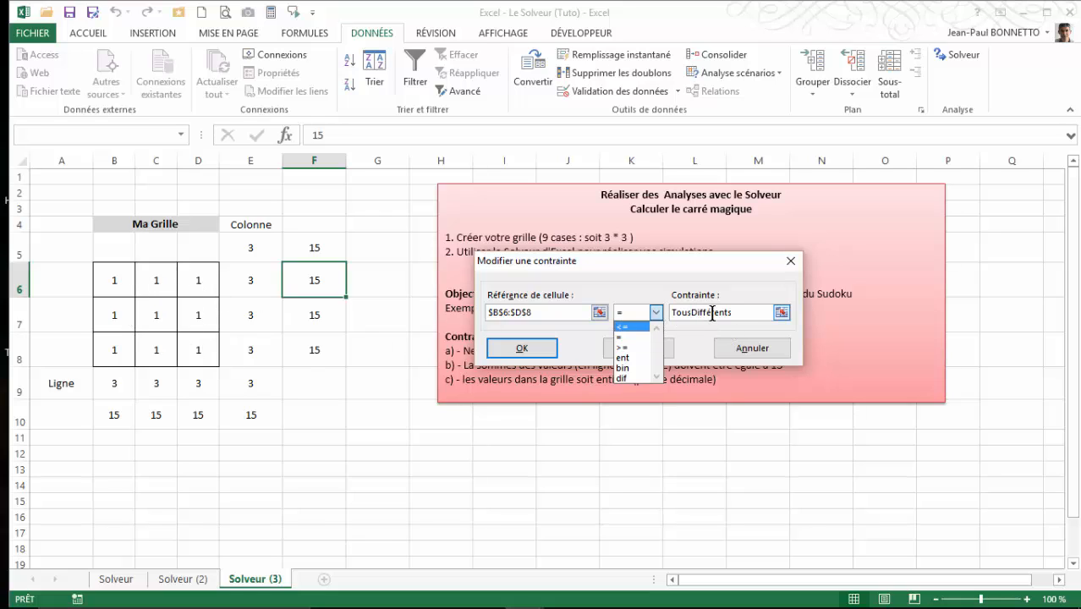
{"action": "left_click", "coordinate": [626, 378]}
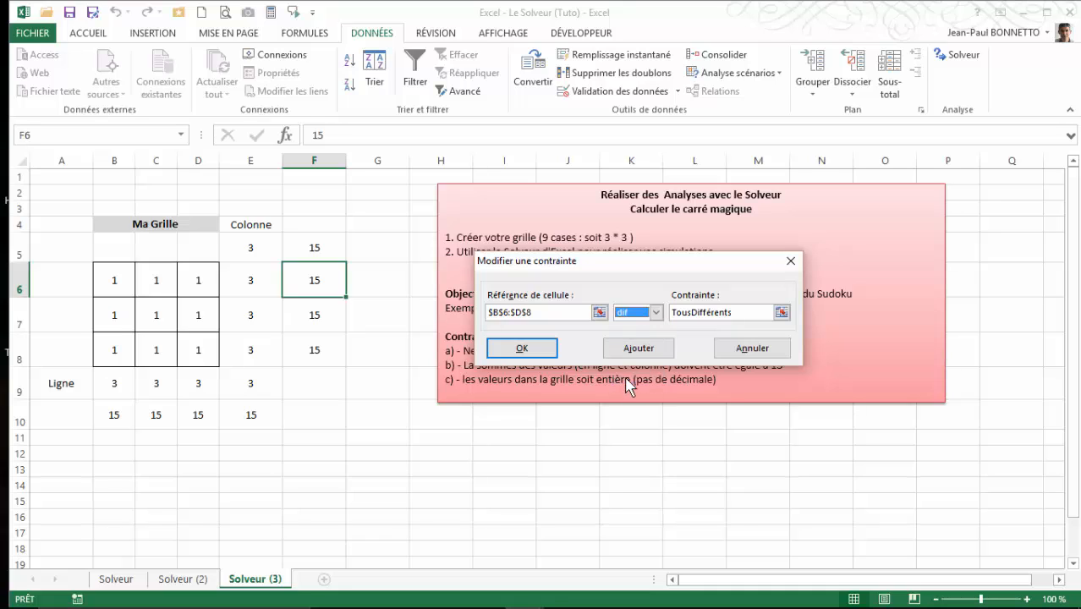
{"action": "left_click", "coordinate": [656, 312]}
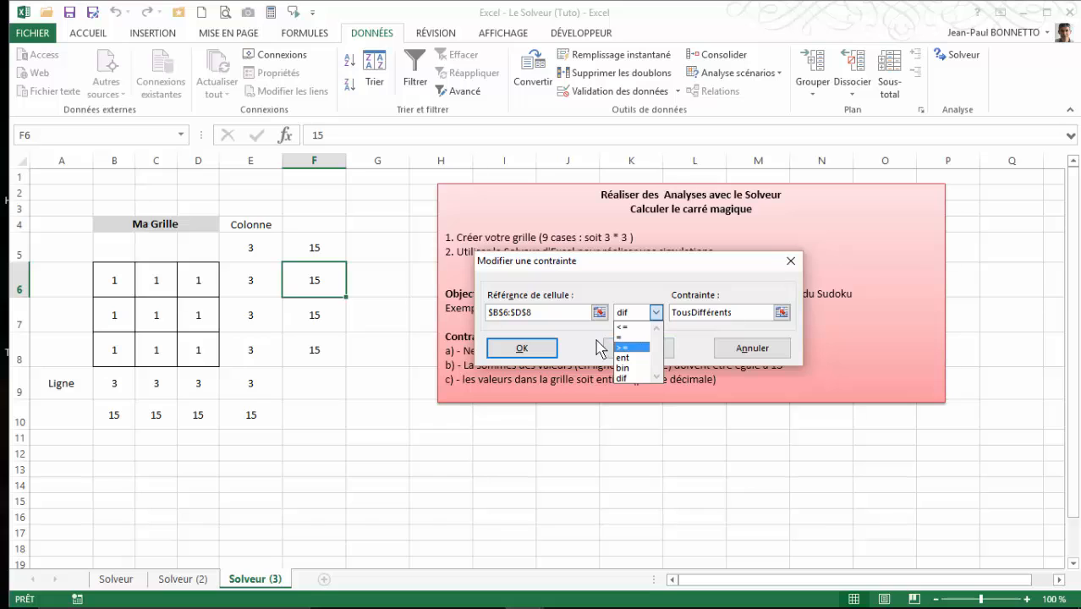
{"action": "left_click", "coordinate": [513, 350]}
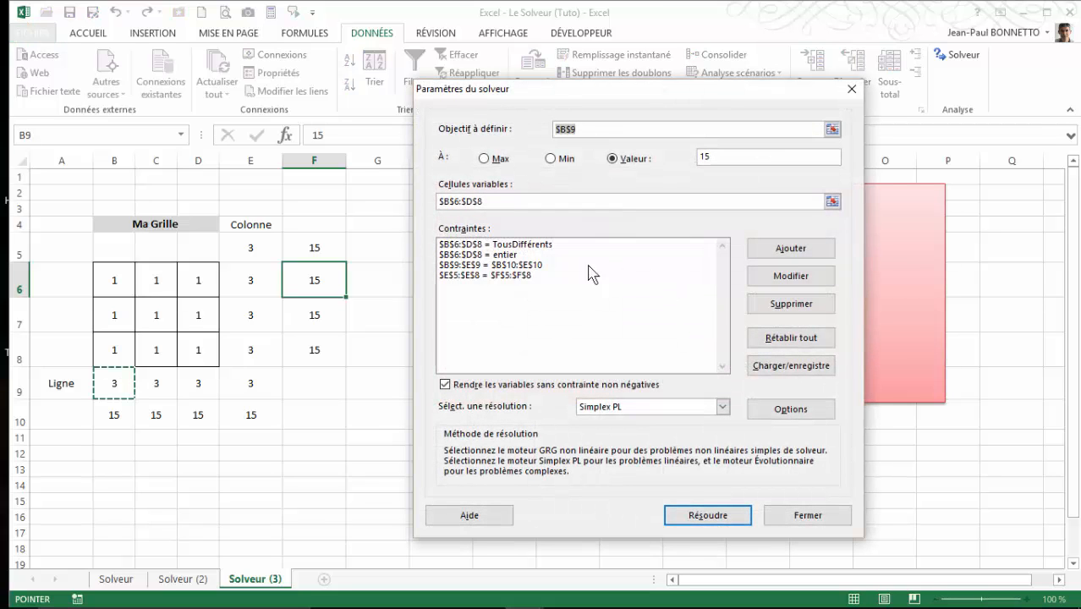
Edit the integer constraint on $B$6:$D$8, choosing the ent operator so the grid values are entier.
{"action": "left_click", "coordinate": [507, 256]}
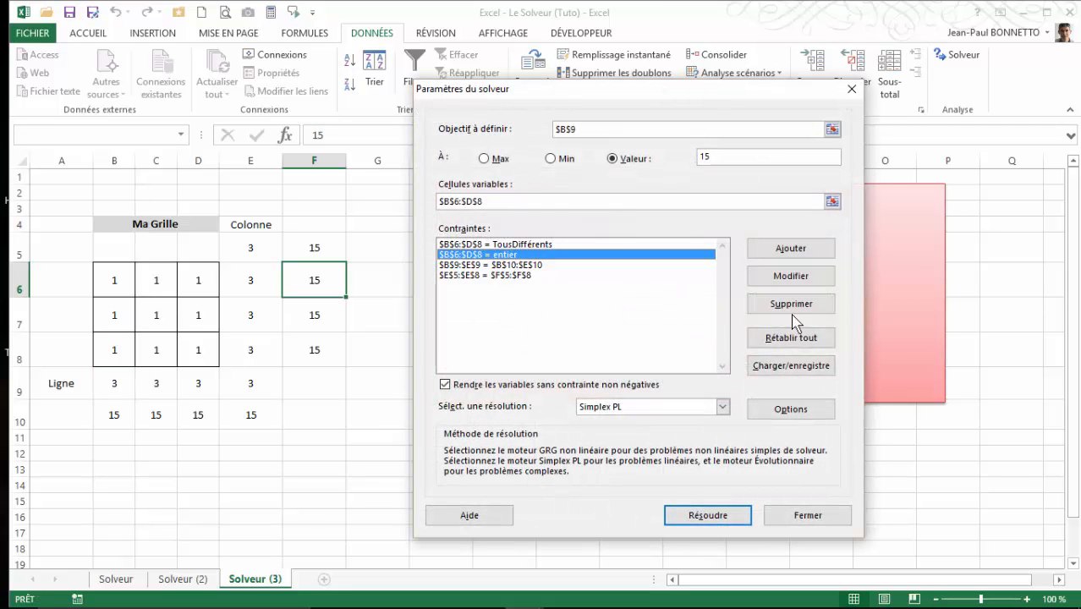
{"action": "left_click", "coordinate": [793, 276]}
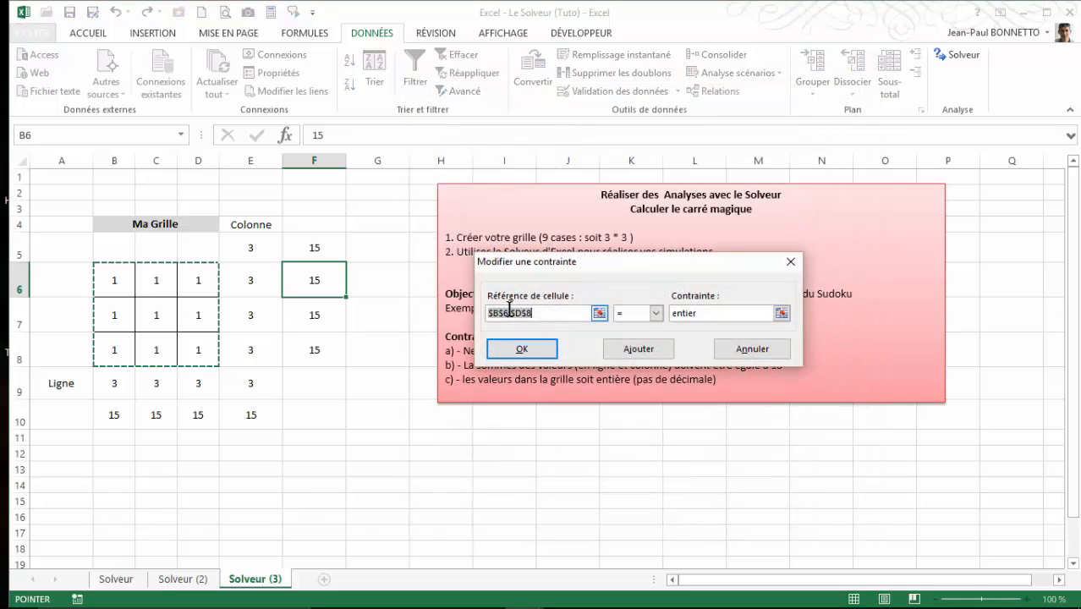
{"action": "left_click", "coordinate": [658, 314]}
{"action": "left_click", "coordinate": [624, 358]}
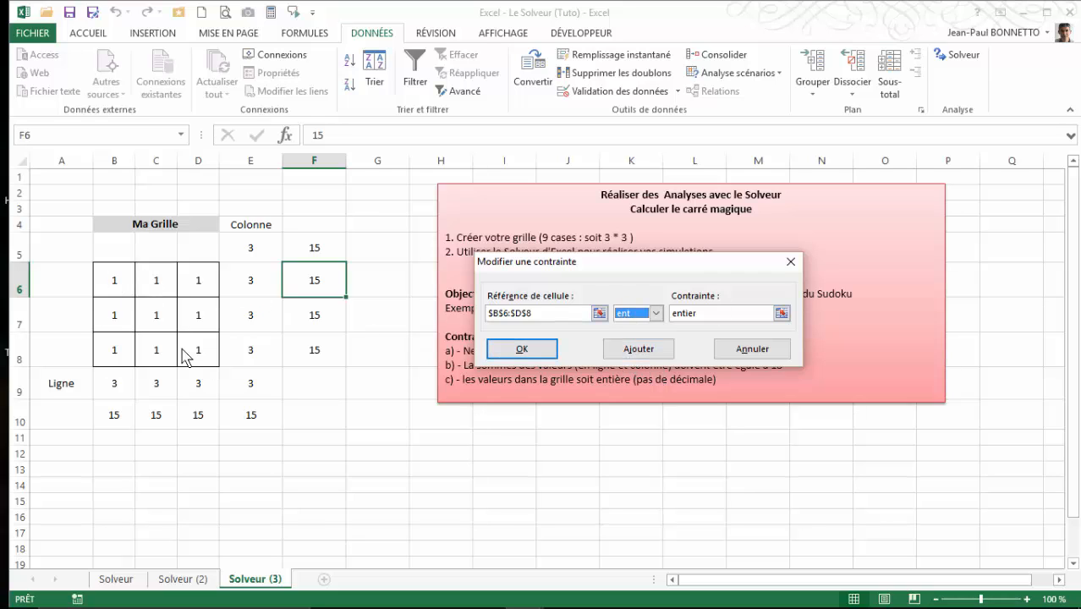
{"action": "left_click", "coordinate": [522, 349]}
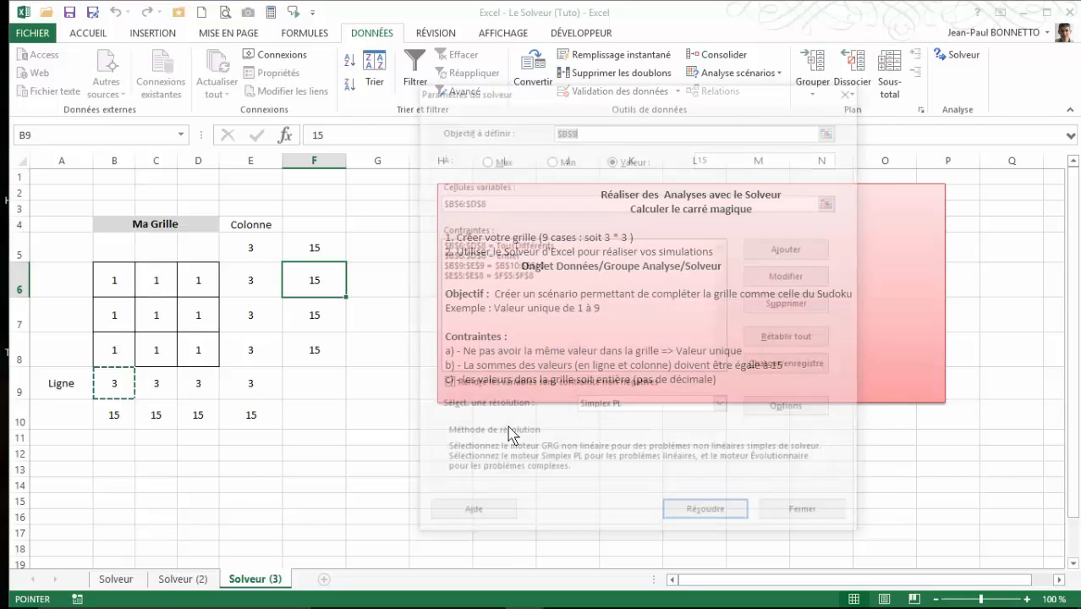
Redefine the bottom-row sum constraint so that $B$9:$E$9 equals the target cells $B$10:$E$10.
{"action": "left_click", "coordinate": [500, 267]}
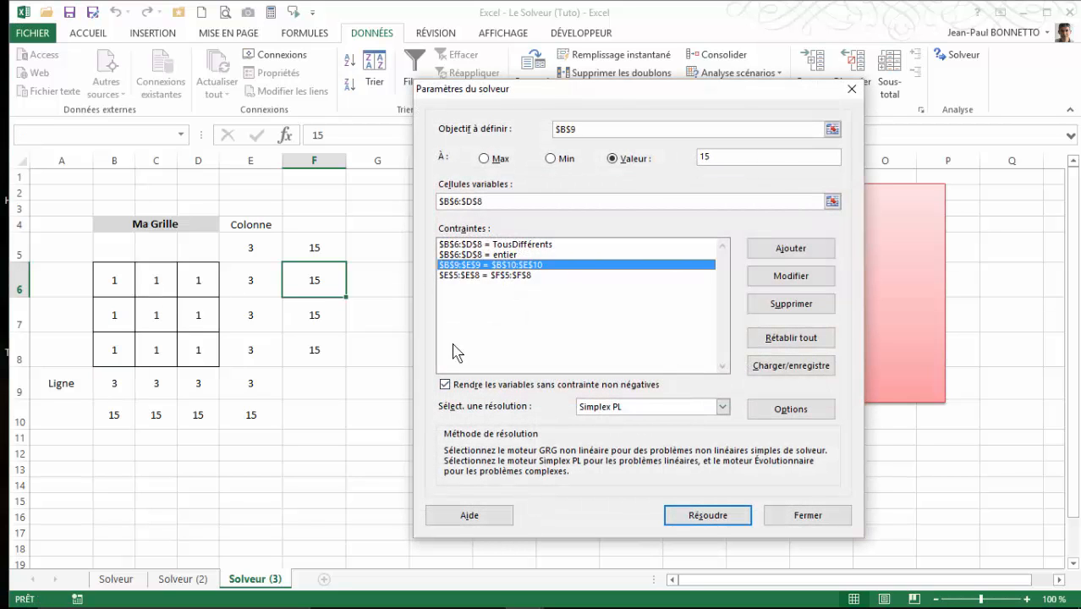
{"action": "left_click", "coordinate": [791, 276]}
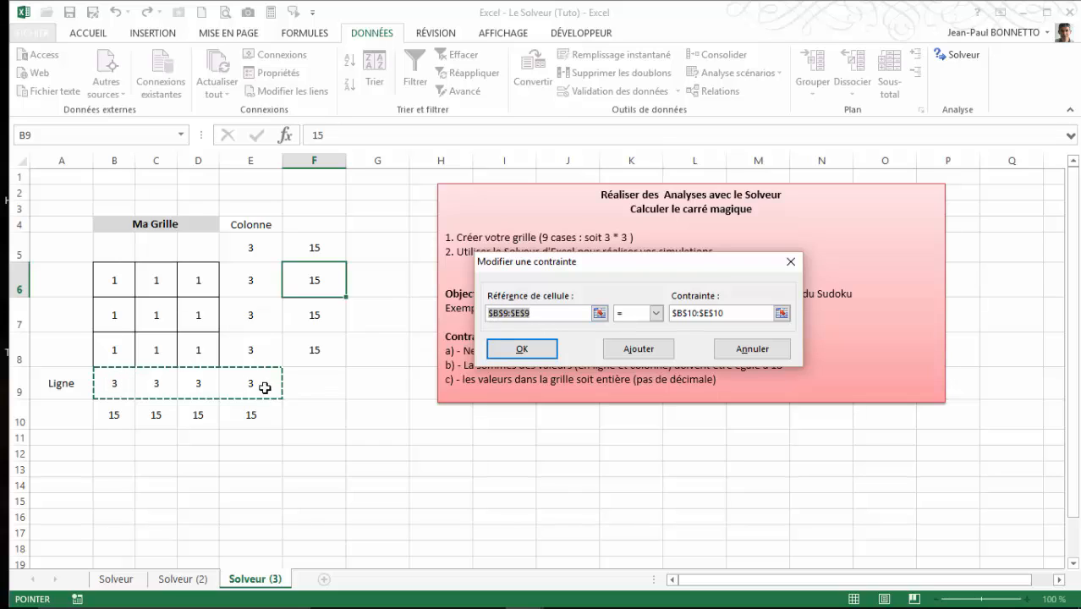
{"action": "left_click", "coordinate": [707, 314]}
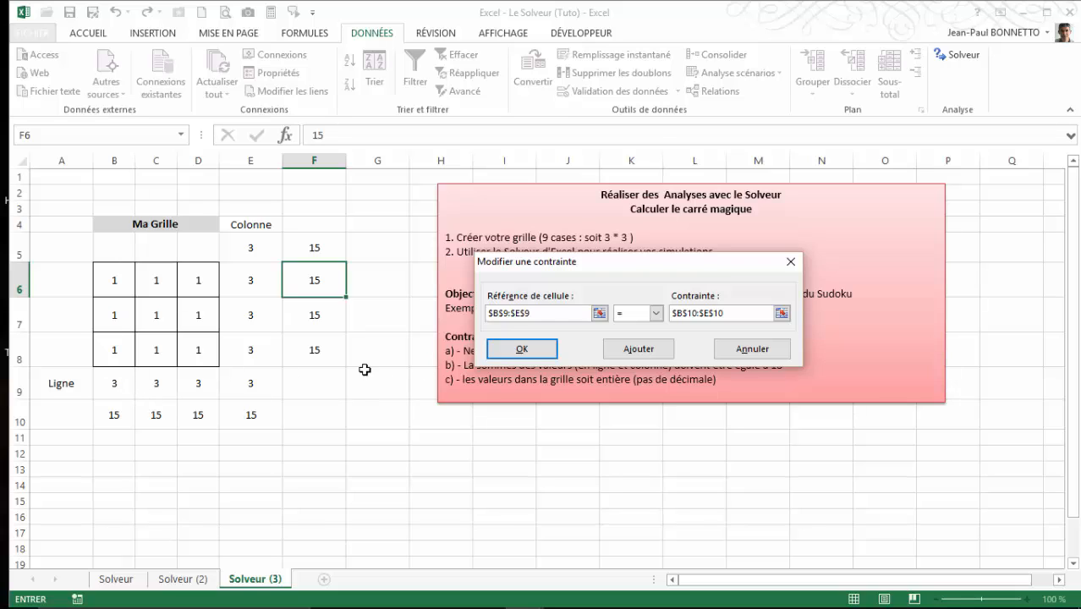
{"action": "left_click_drag", "start_coordinate": [547, 313], "coordinate": [487, 313]}
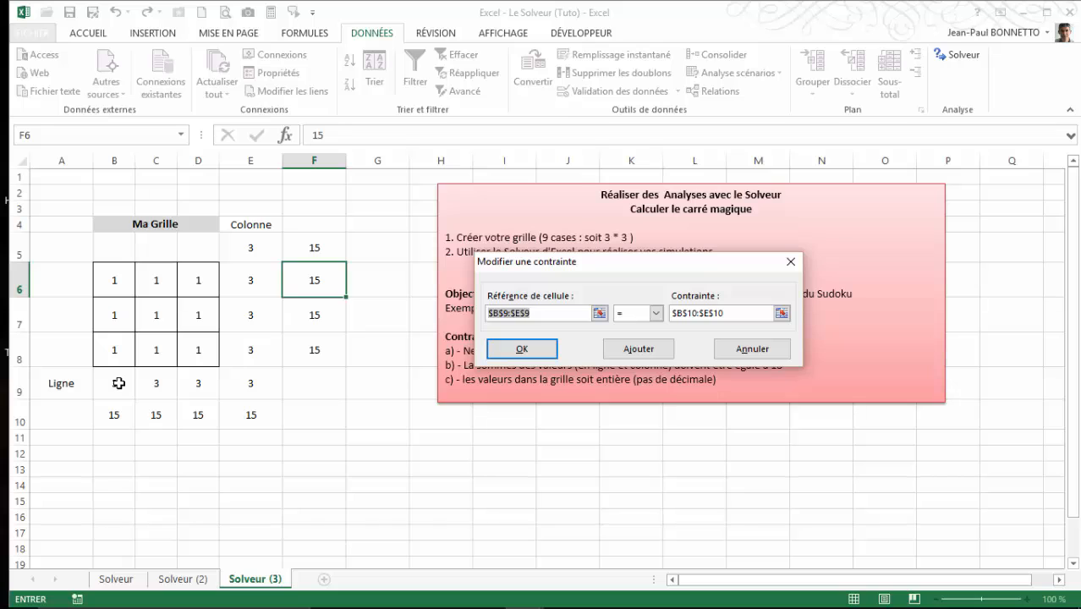
{"action": "left_click_drag", "start_coordinate": [119, 383], "coordinate": [233, 390]}
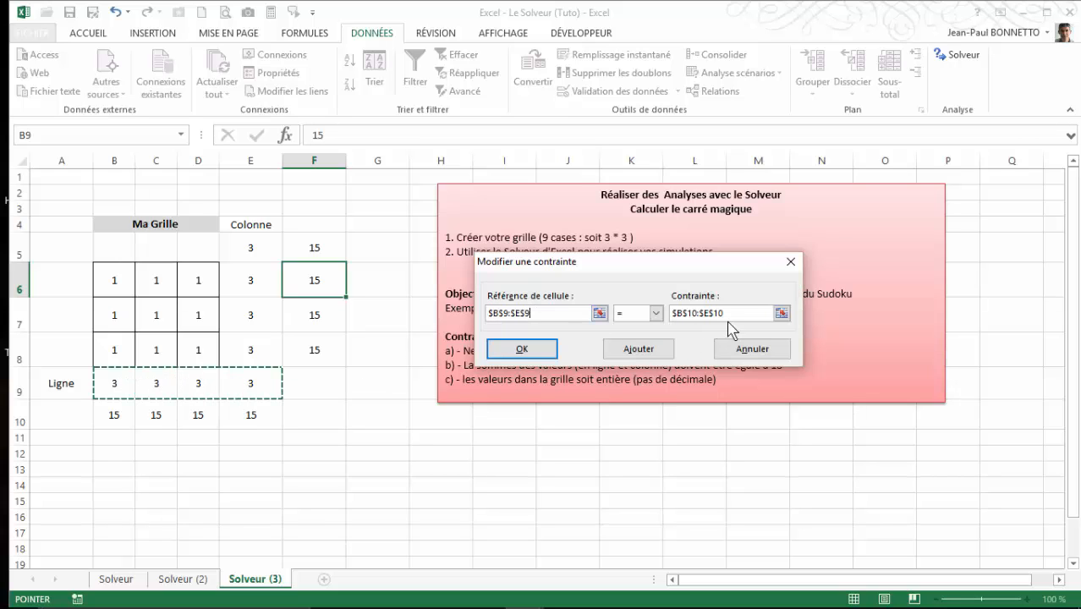
{"action": "left_click", "coordinate": [781, 313]}
{"action": "left_click_drag", "start_coordinate": [132, 413], "coordinate": [254, 414]}
{"action": "left_click", "coordinate": [792, 281]}
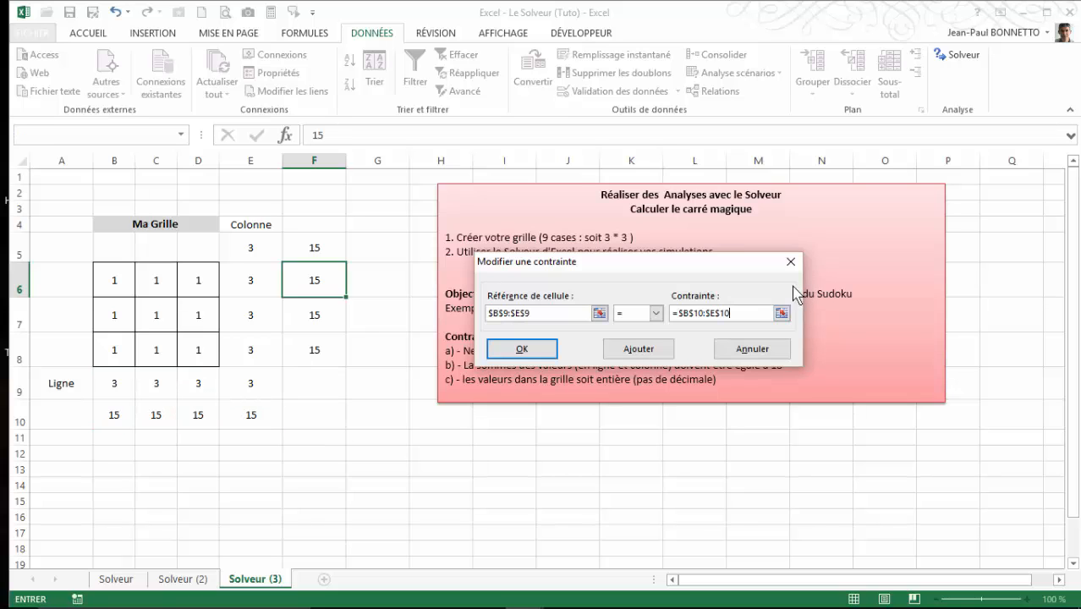
{"action": "left_click", "coordinate": [521, 349]}
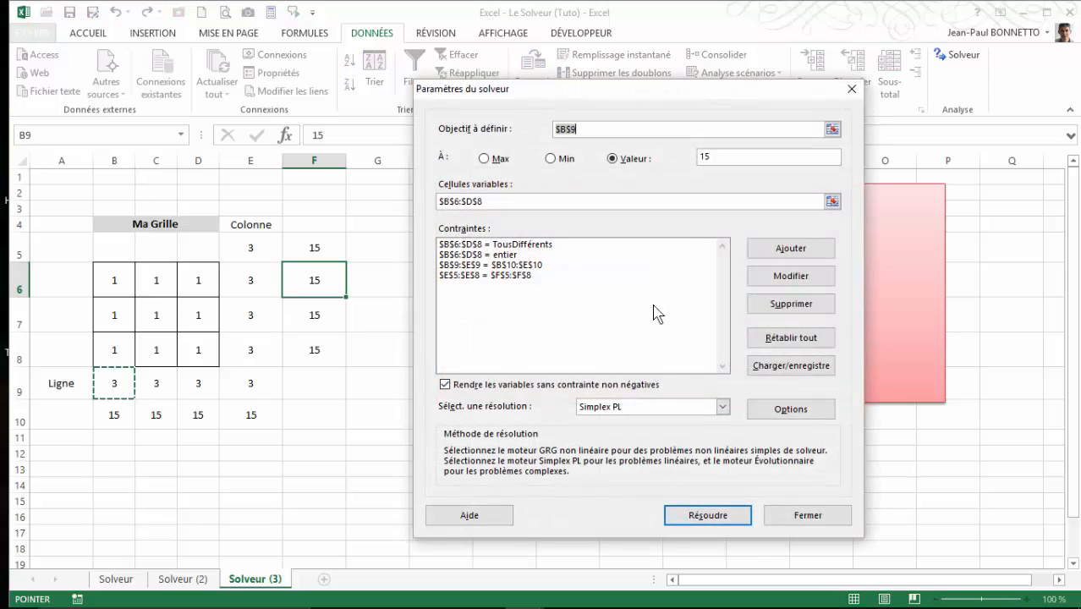
Review the $E$5:$E$8 = $F$5:$F$8 constraint in its edit dialog and accept it as is.
{"action": "left_click", "coordinate": [501, 276]}
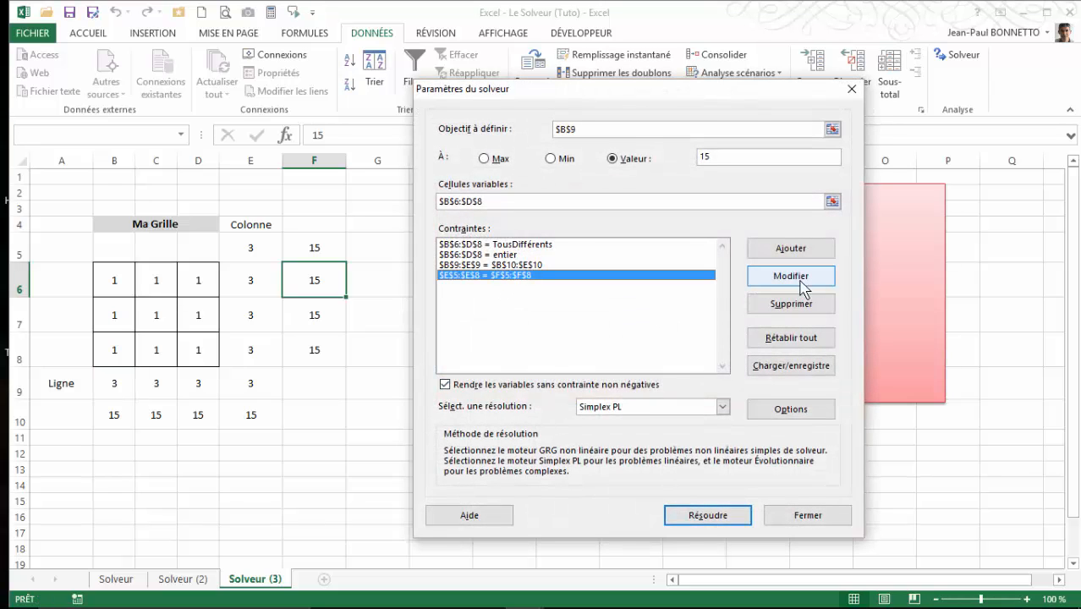
{"action": "left_click", "coordinate": [751, 278]}
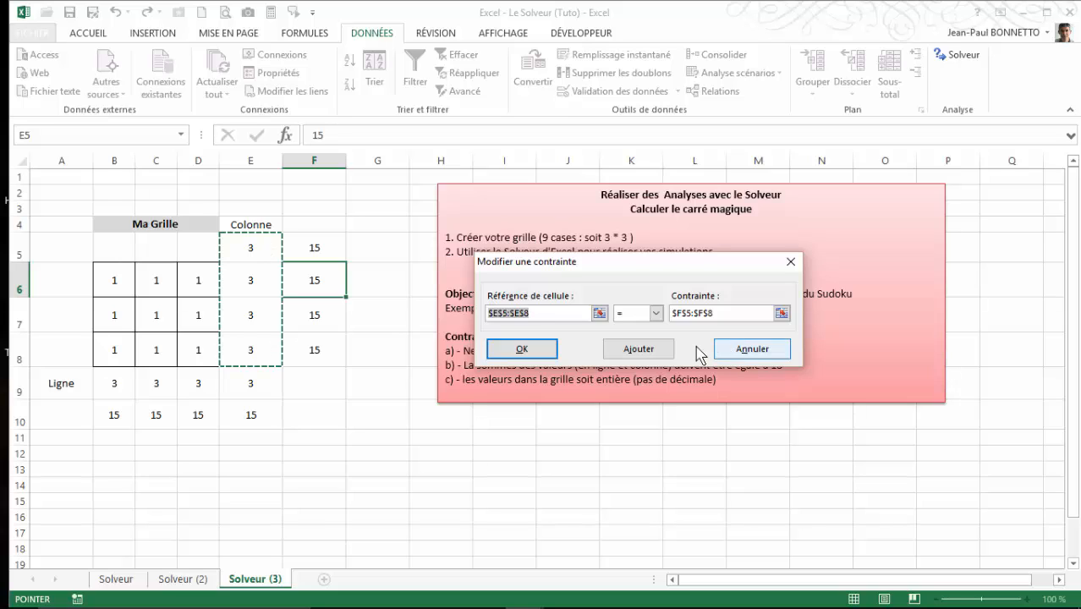
{"action": "left_click", "coordinate": [518, 350]}
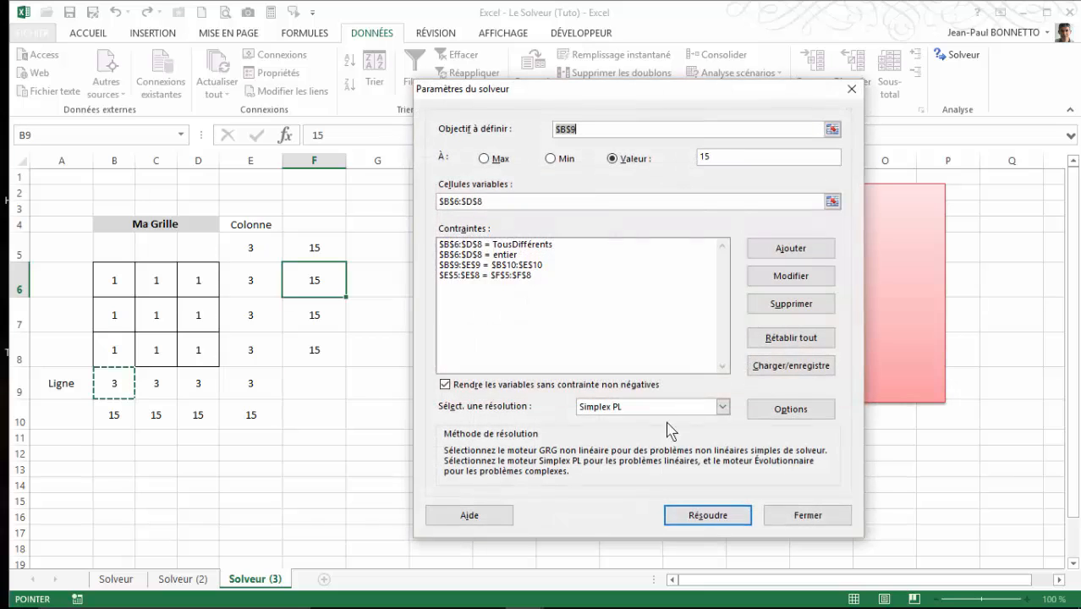
Solve the magic square, move the result dialog clear of the grid, and keep the Solver solution.
{"action": "left_click", "coordinate": [707, 515]}
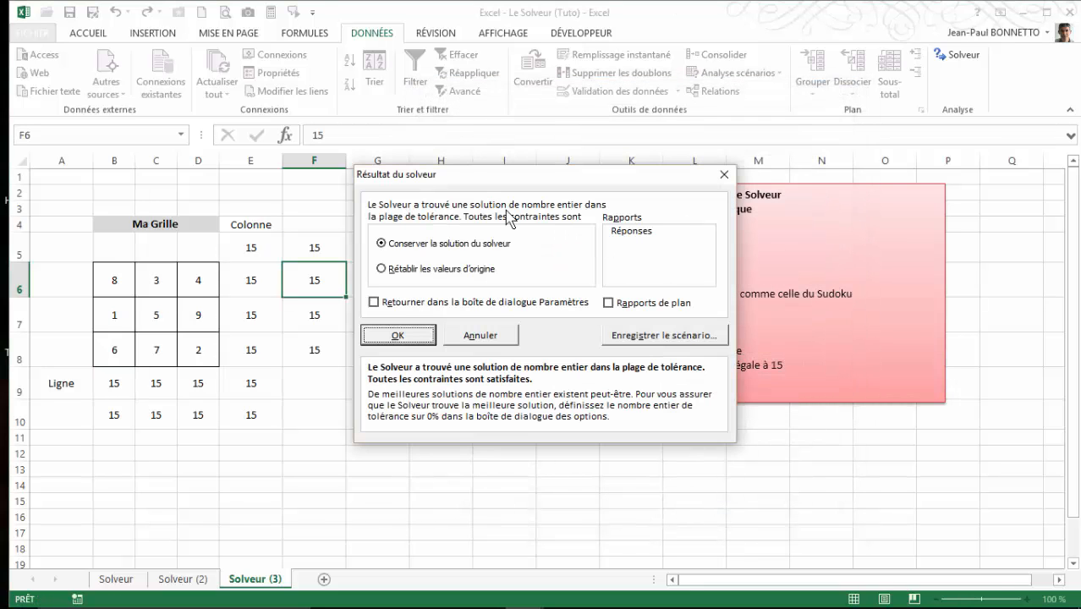
{"action": "left_click_drag", "start_coordinate": [551, 181], "coordinate": [627, 189]}
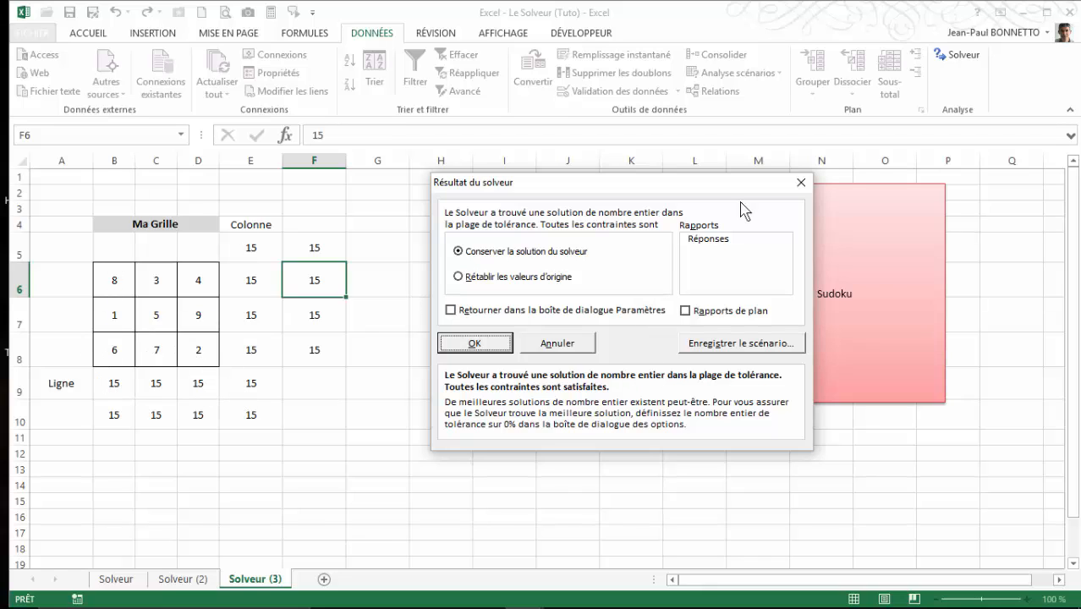
{"action": "left_click", "coordinate": [474, 342]}
{"action": "left_click", "coordinate": [378, 387]}
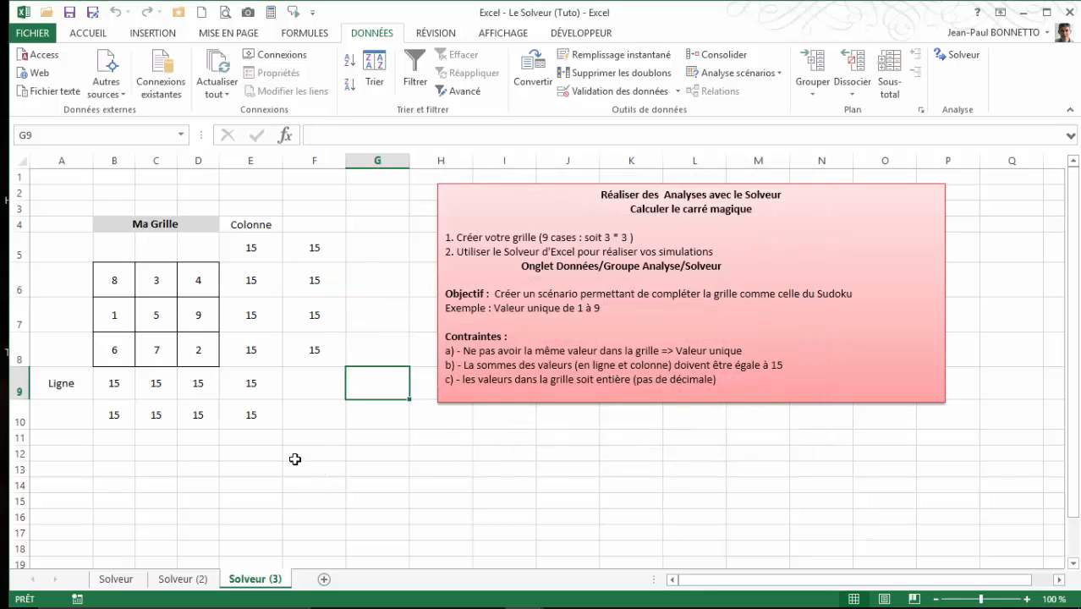
Check the solved grid B6:D8 against the column sums in B9:D9 and the first row's sum in E6.
{"action": "left_click", "coordinate": [116, 383]}
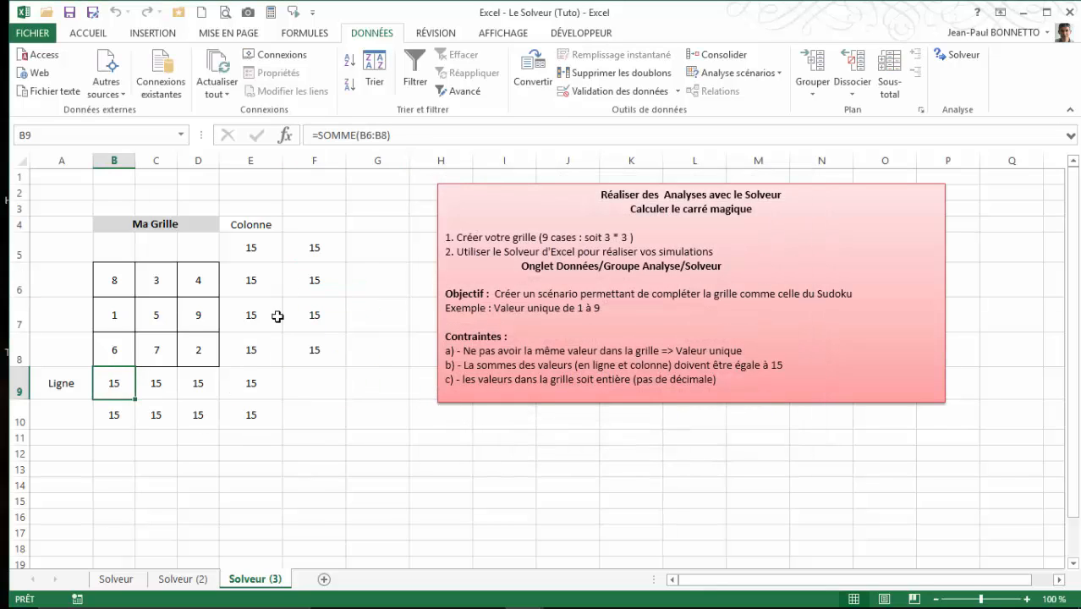
{"action": "left_click", "coordinate": [154, 387]}
{"action": "left_click", "coordinate": [196, 386]}
{"action": "left_click", "coordinate": [116, 387]}
{"action": "left_click", "coordinate": [197, 384]}
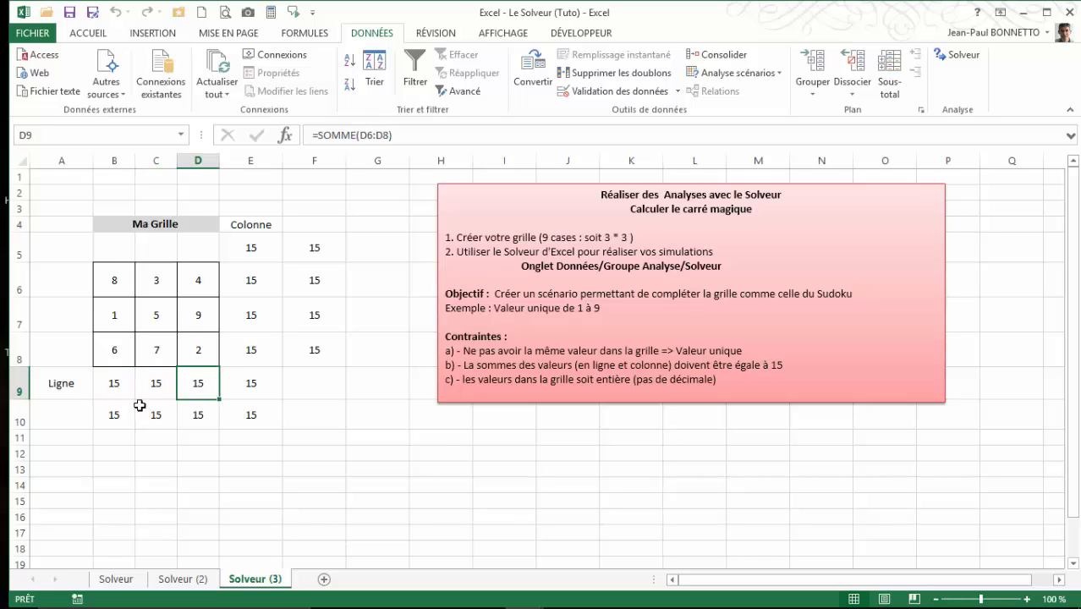
{"action": "left_click_drag", "start_coordinate": [119, 283], "coordinate": [203, 298]}
{"action": "left_click", "coordinate": [252, 280]}
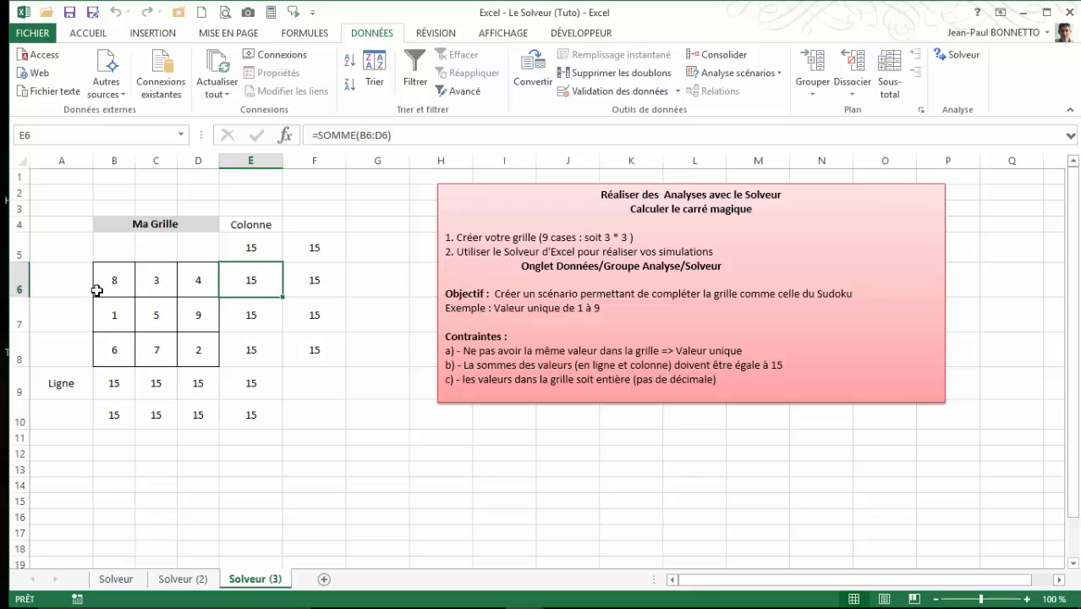
{"action": "left_click_drag", "start_coordinate": [115, 283], "coordinate": [203, 350]}
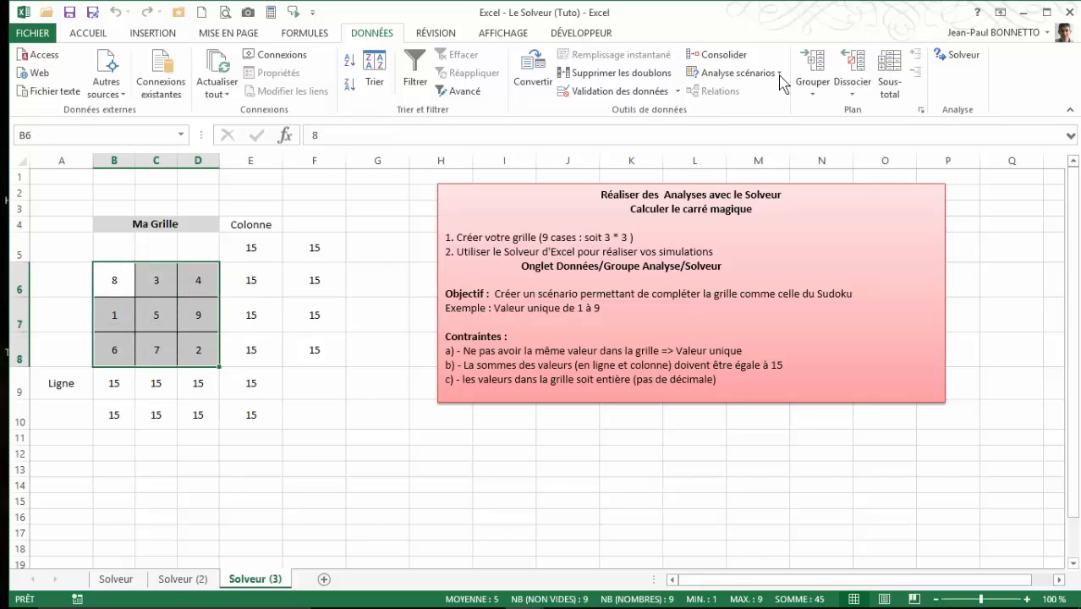
Reopen the Solver, review the solving methods while keeping Simplex PL, and close it without solving.
{"action": "left_click", "coordinate": [958, 55]}
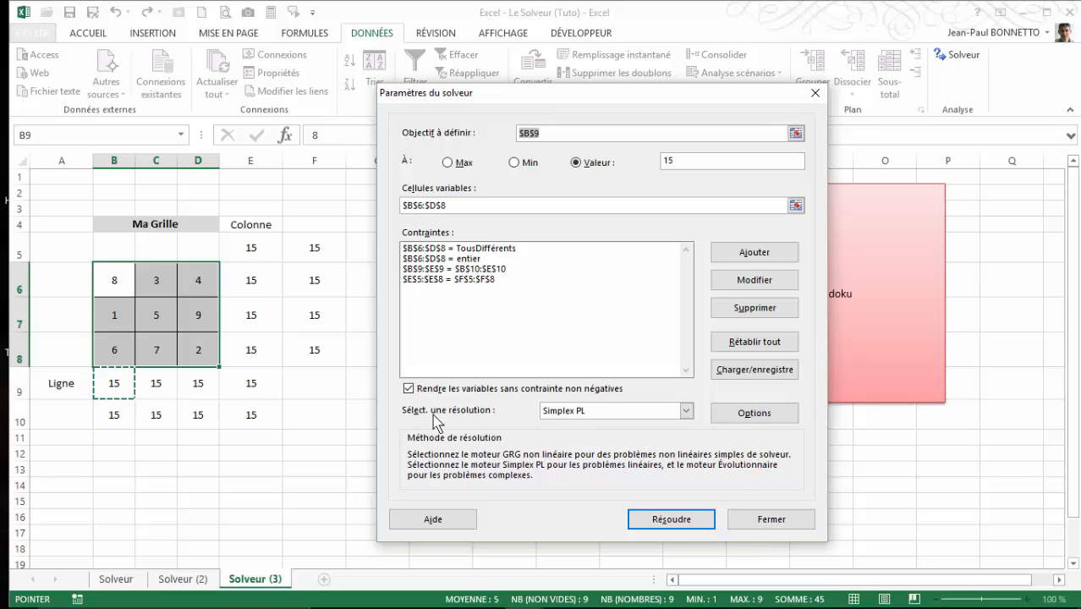
{"action": "left_click", "coordinate": [685, 411]}
{"action": "left_click", "coordinate": [565, 433]}
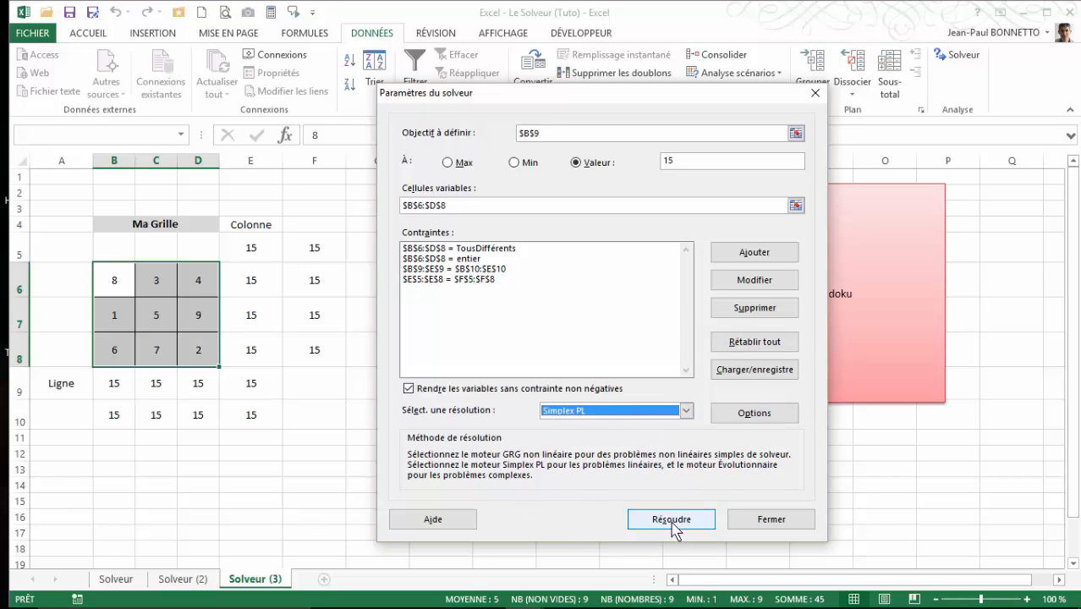
{"action": "left_click", "coordinate": [793, 531]}
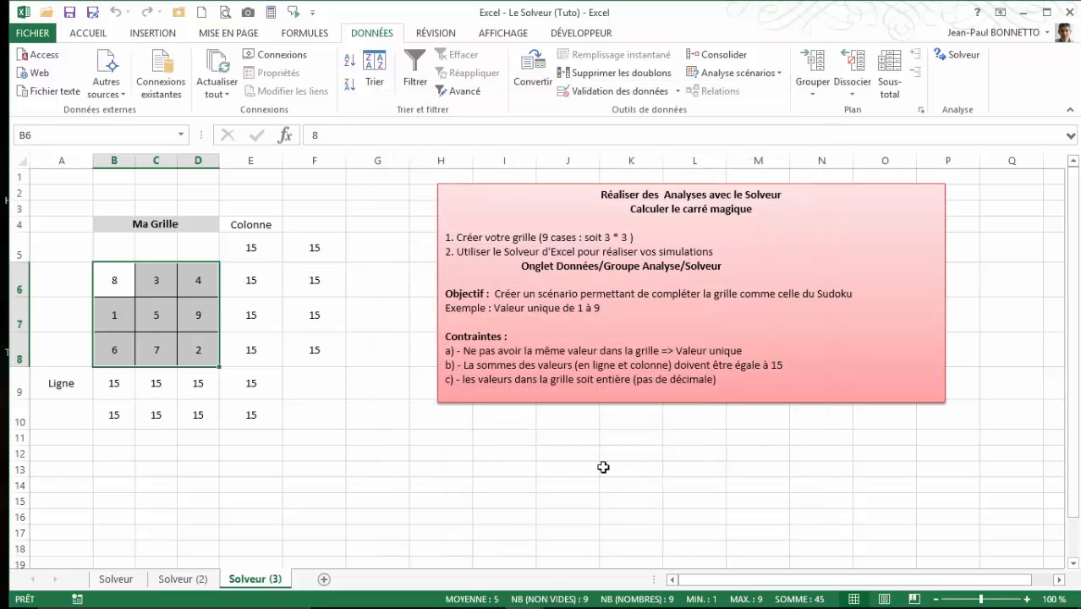
Enlarge the pink instructions text box to span columns H through P and reach the bottom of row 10.
{"action": "left_click", "coordinate": [385, 381]}
{"action": "left_click_drag", "start_coordinate": [125, 276], "coordinate": [217, 353]}
{"action": "left_click", "coordinate": [447, 184]}
{"action": "left_click_drag", "start_coordinate": [478, 181], "coordinate": [447, 183]}
{"action": "left_click_drag", "start_coordinate": [917, 404], "coordinate": [978, 428]}
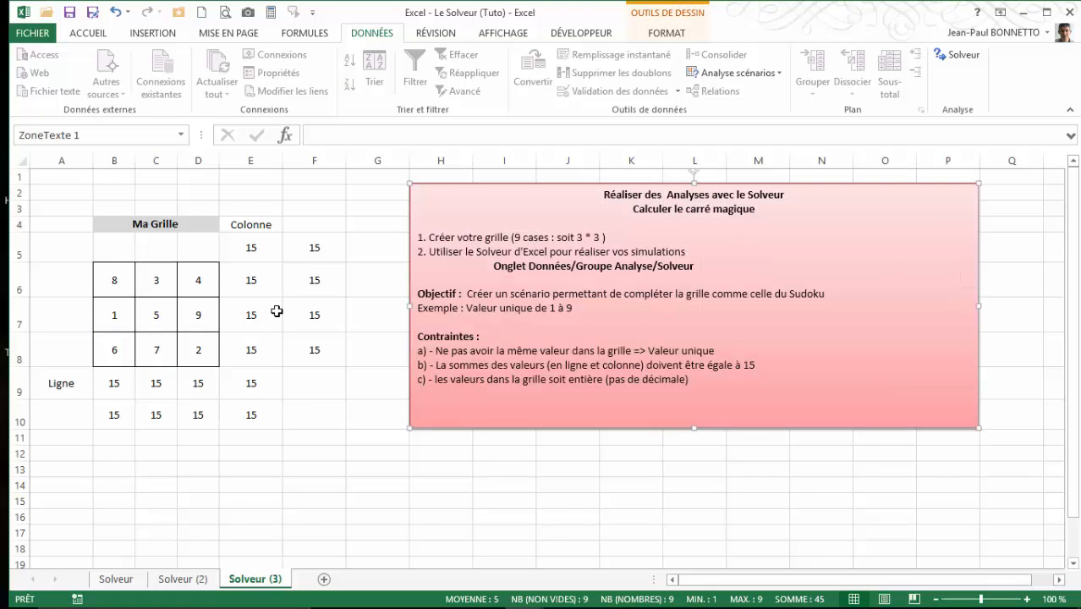